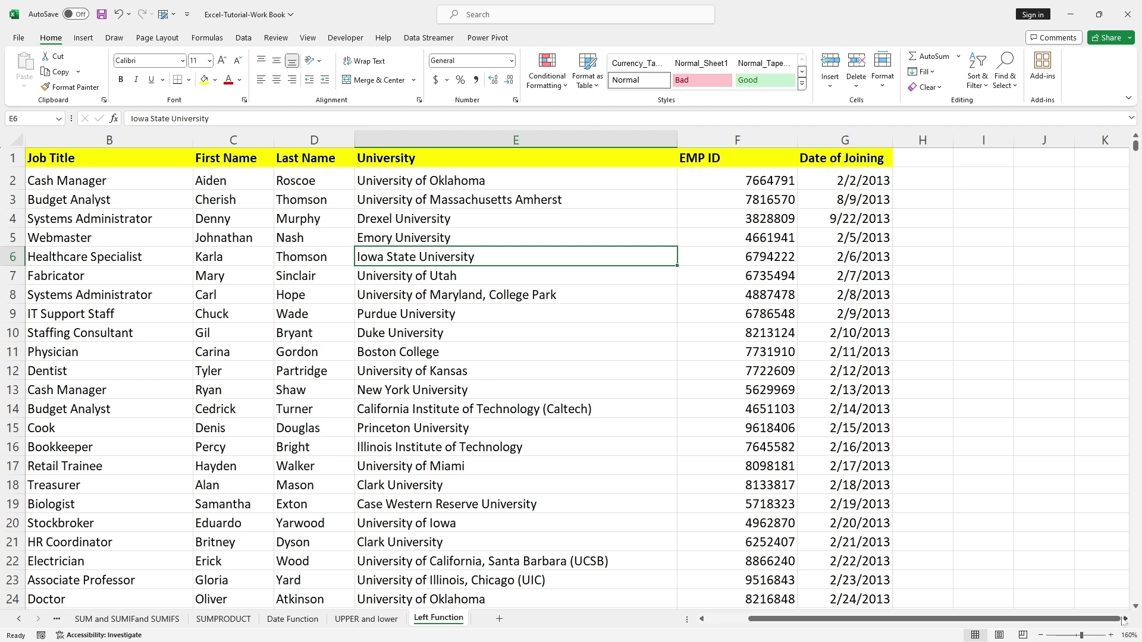
# Scroll right to the empty column H and start a new header in cell H1.
pyautogui.click(1125, 619)
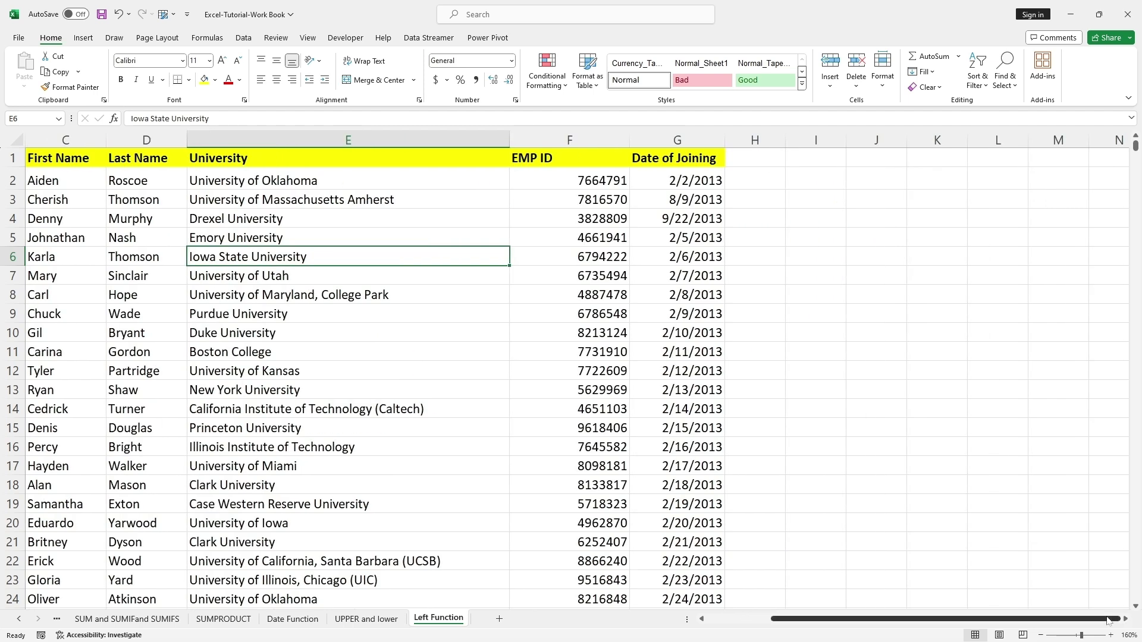
pyautogui.doubleClick(740, 159)
# Enter the header FirstName in H1 and widen column H to fit it.
pyautogui.write('Firstnmae')
pyautogui.press('BackSpace')
pyautogui.press('BackSpace')
pyautogui.press('BackSpace')
pyautogui.press('BackSpace')
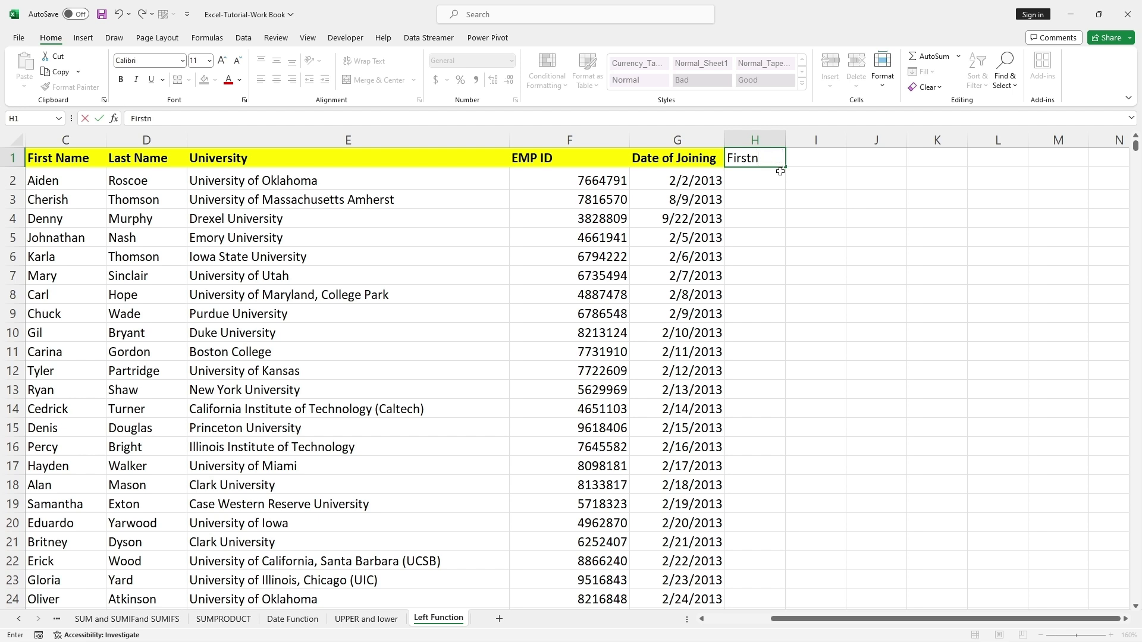
pyautogui.write('Name')
pyautogui.moveTo(791, 193); pyautogui.dragTo(850, 143)
# Enter =LEFT(C2,3) in H2 to extract the first three letters of the first name.
pyautogui.click(757, 179)
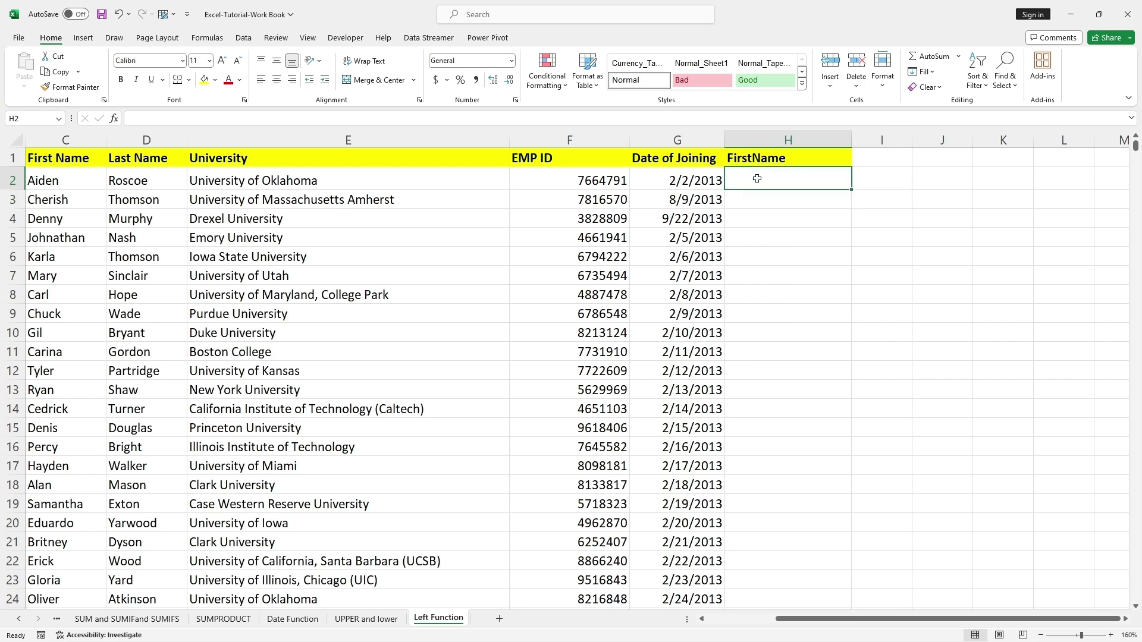
pyautogui.write('=LEST')
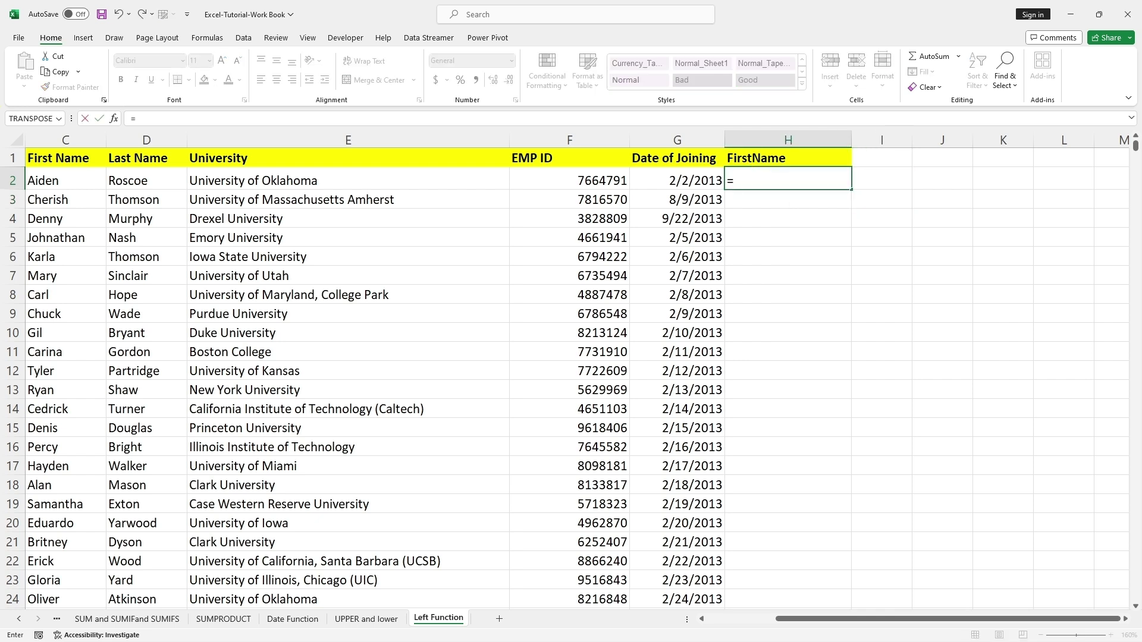
pyautogui.press('BackSpace')
pyautogui.press('BackSpace')
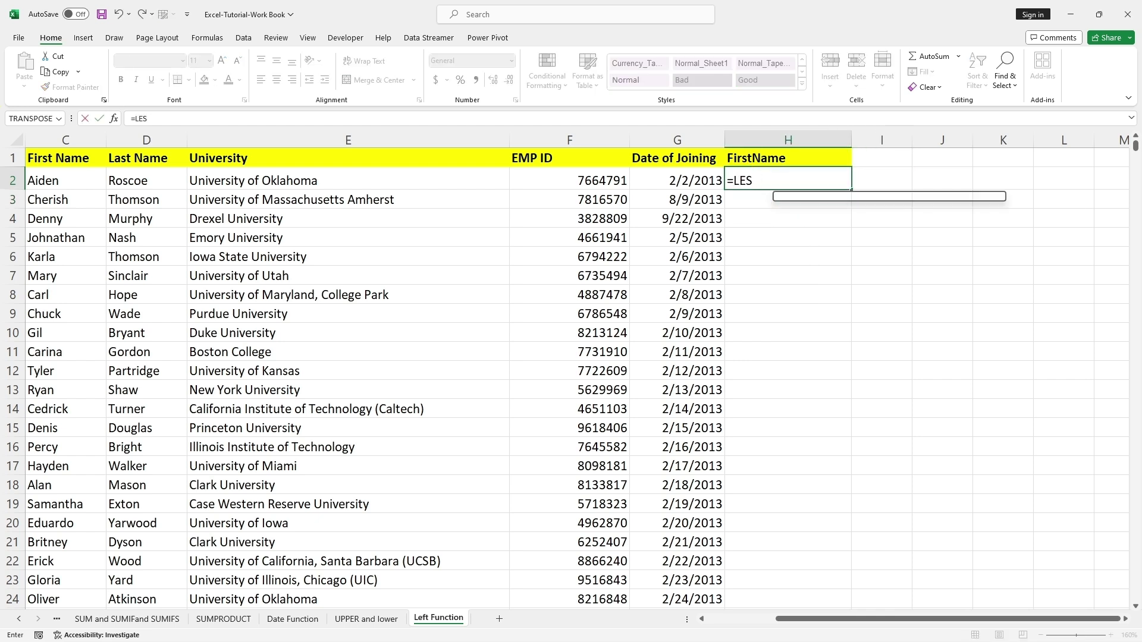
pyautogui.write('FT')
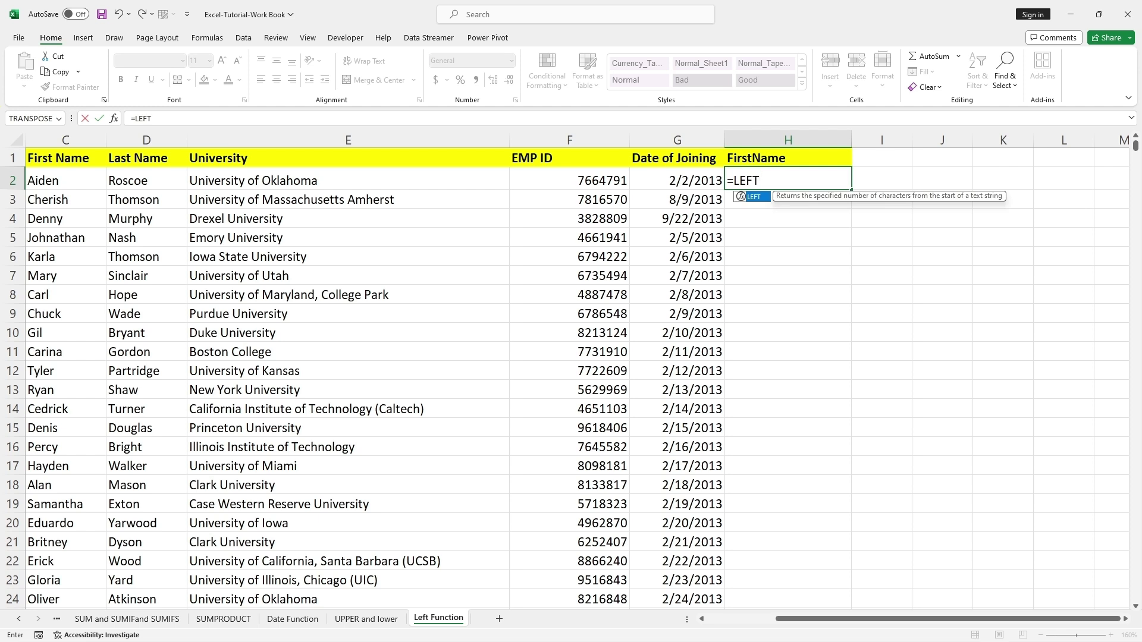
pyautogui.write('(')
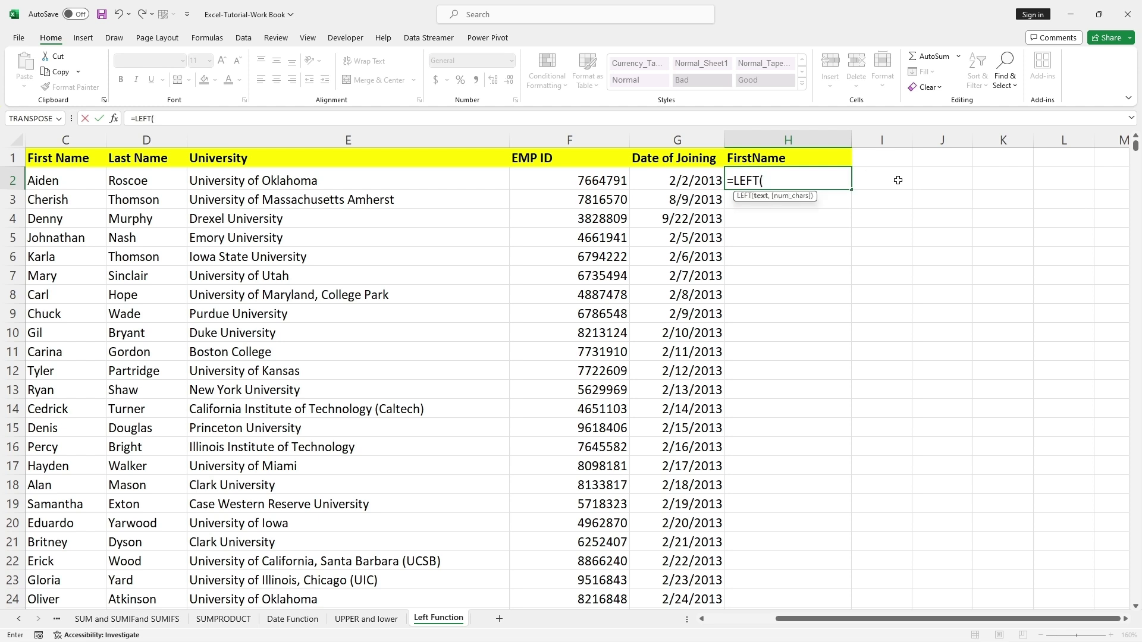
pyautogui.click(74, 180)
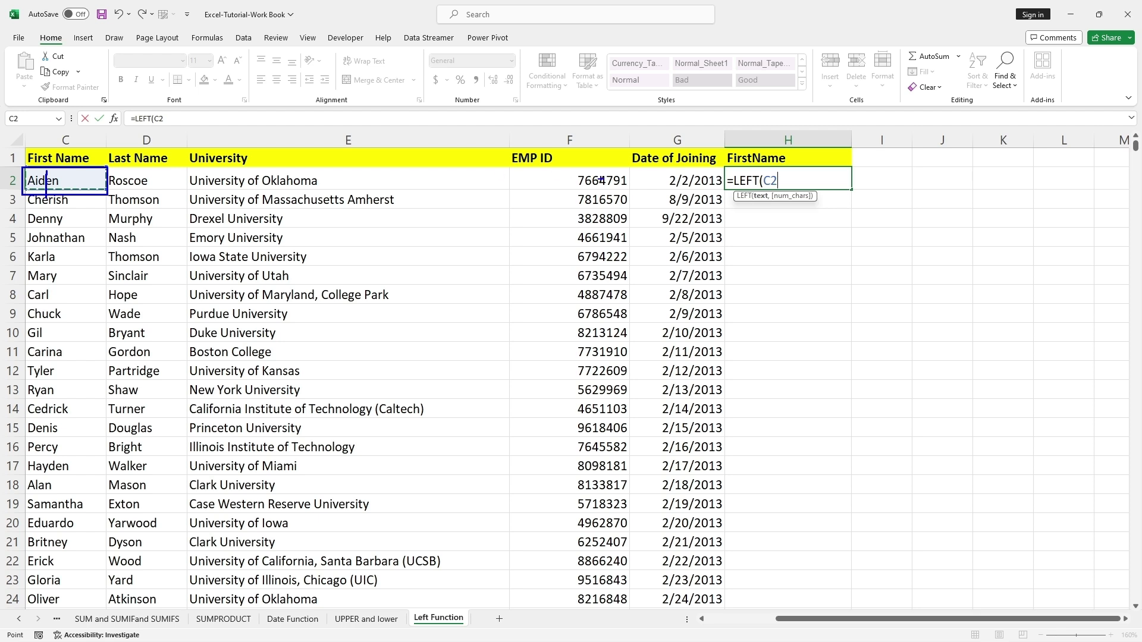
pyautogui.press('F2')
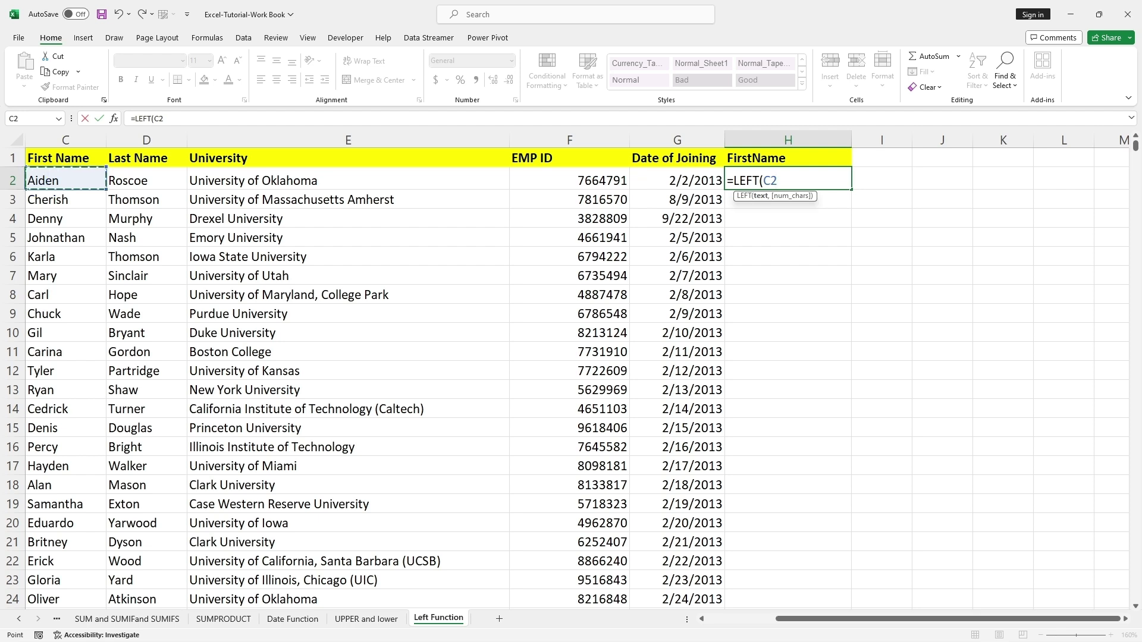
pyautogui.write(',3')
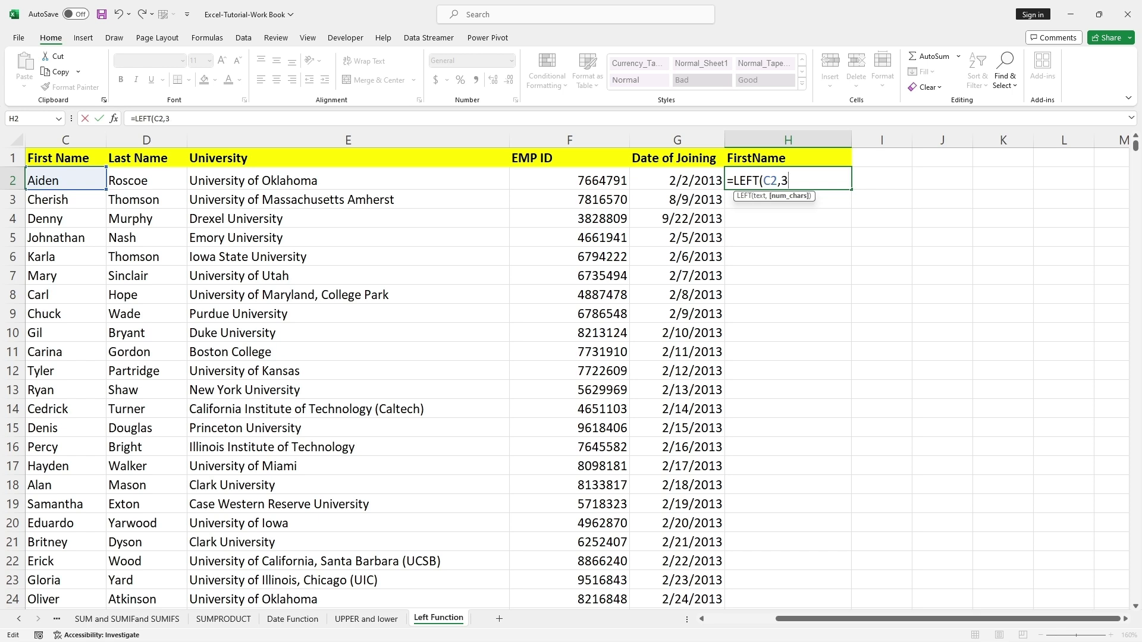
pyautogui.write(')')
pyautogui.hotkey('ctrl', 'Return')
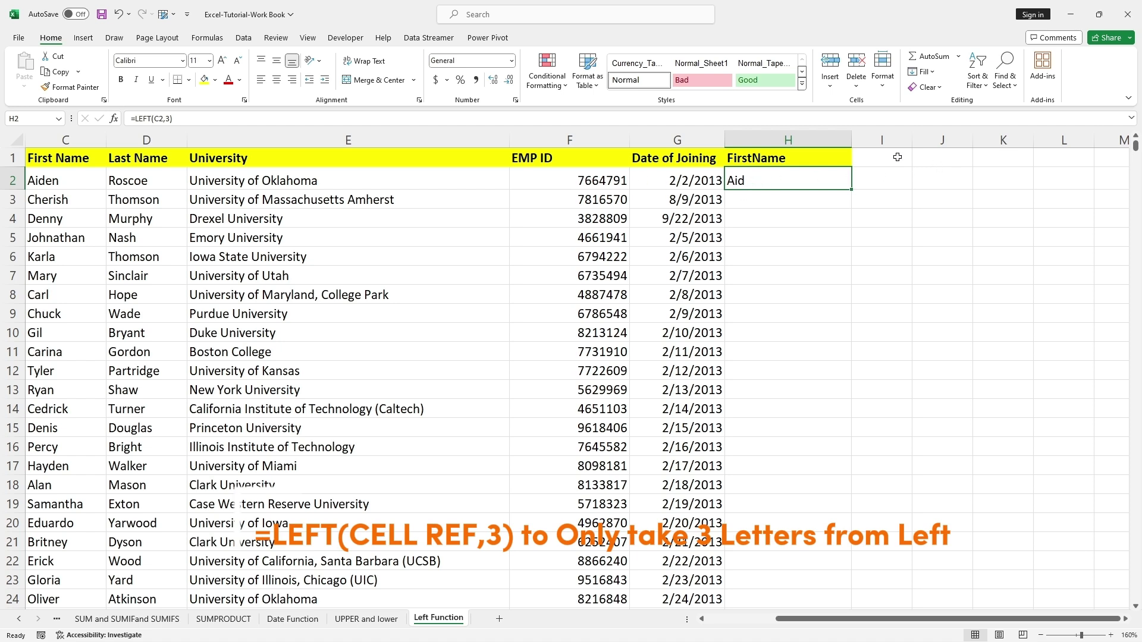
# Add the header NEW EMPID in I1 and autofit column I.
pyautogui.doubleClick(895, 157)
pyautogui.write('N')
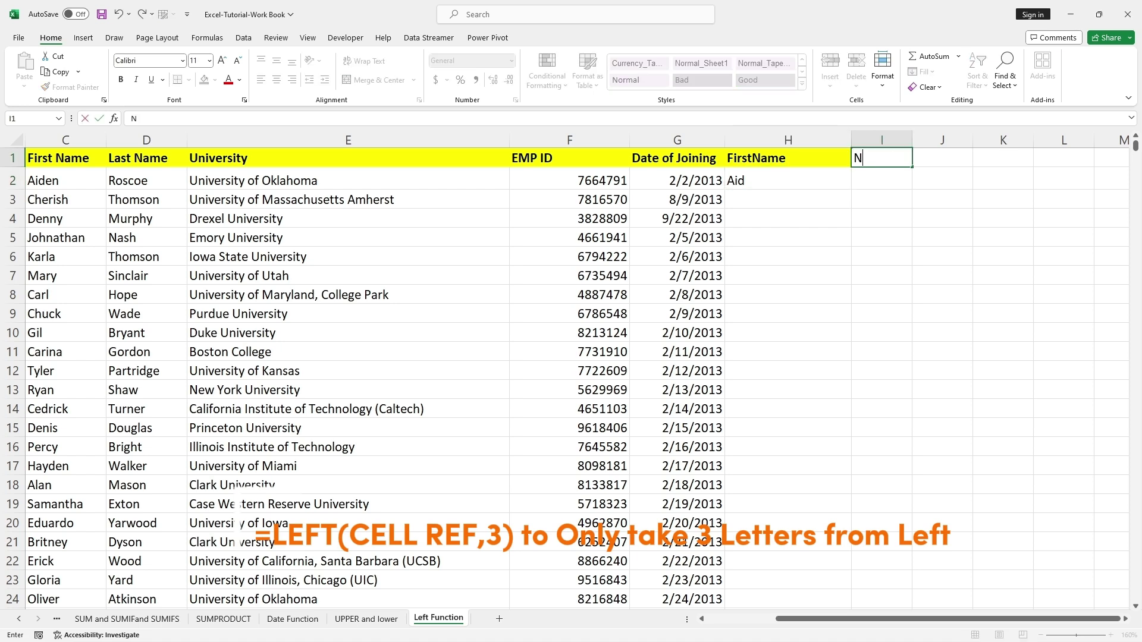
pyautogui.write('EW EMPID')
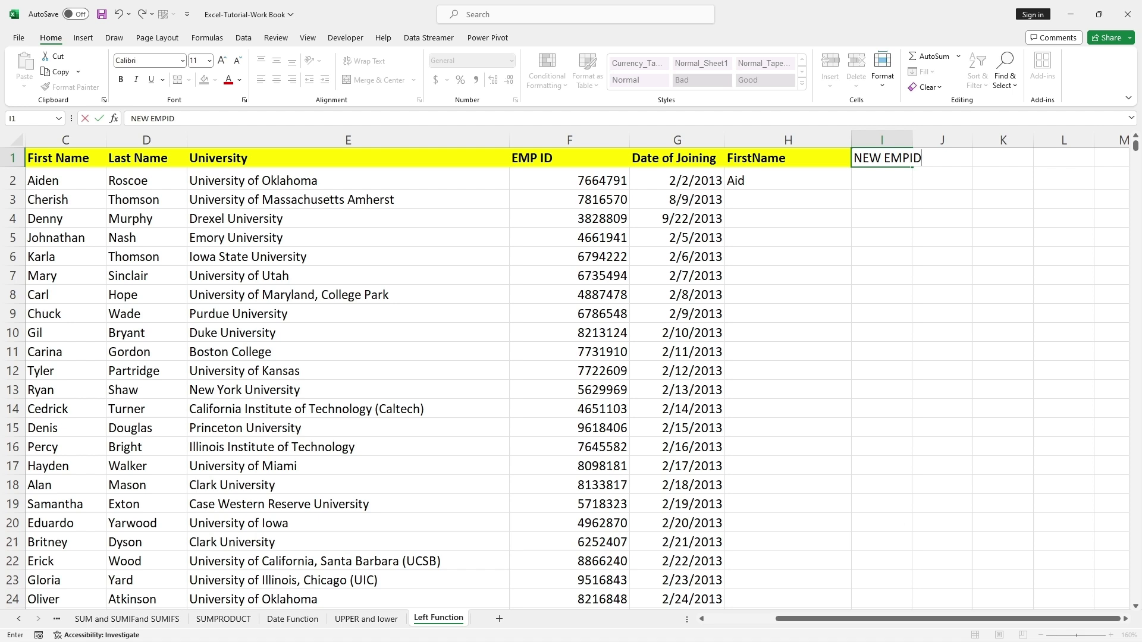
pyautogui.click(906, 219)
pyautogui.doubleClick(912, 140)
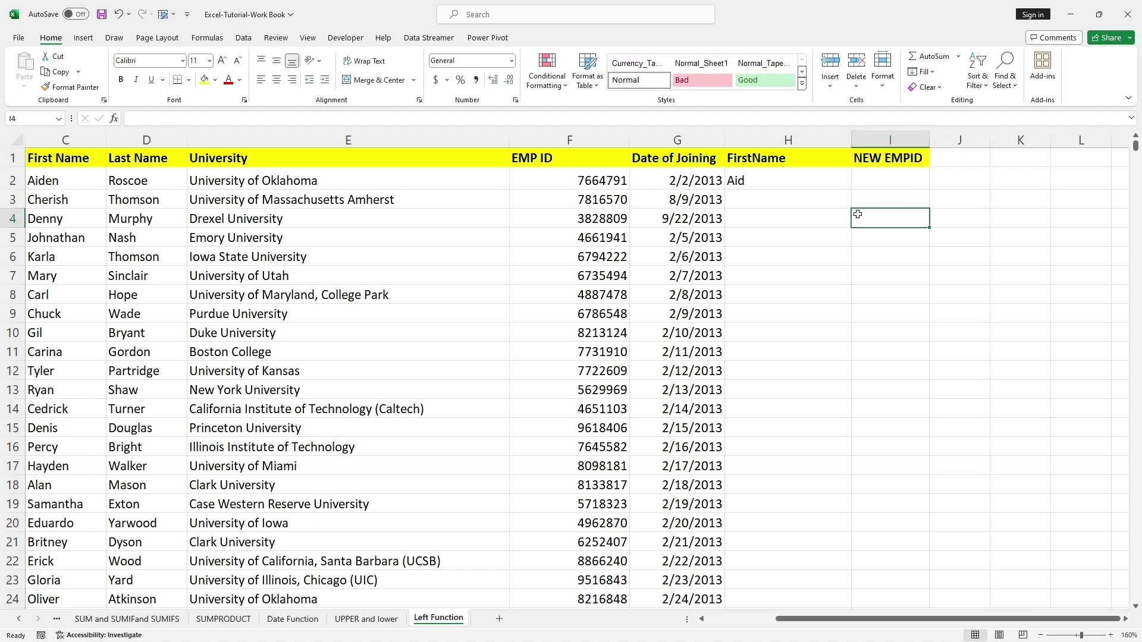
pyautogui.click(755, 180)
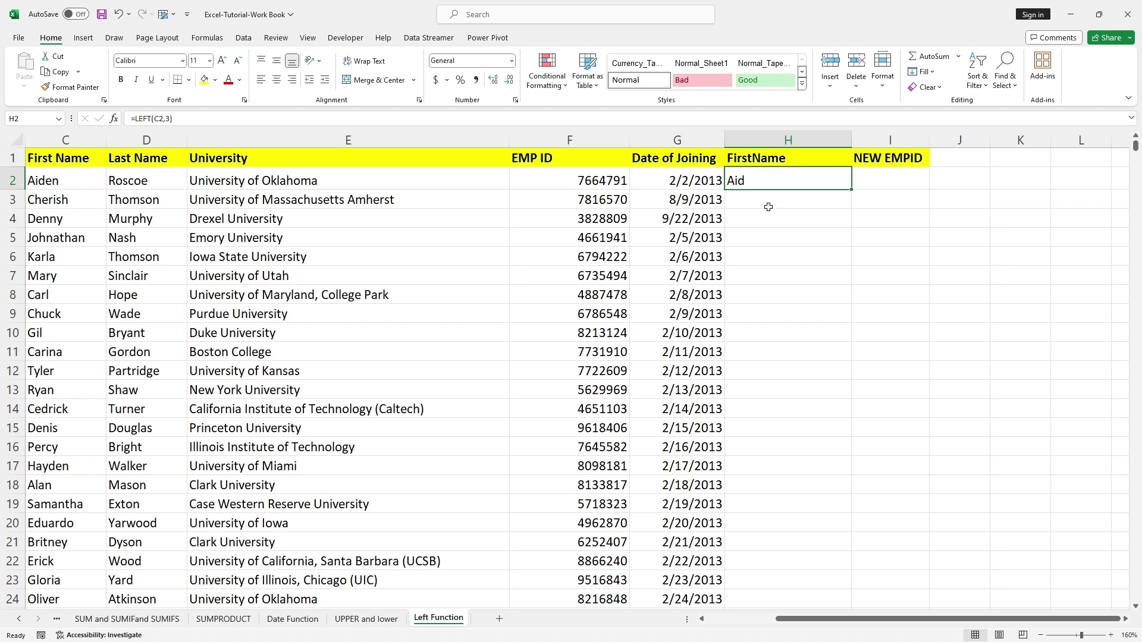
# Insert a blank column before NEW EMPID and head it UPPER.
pyautogui.rightClick(927, 143)
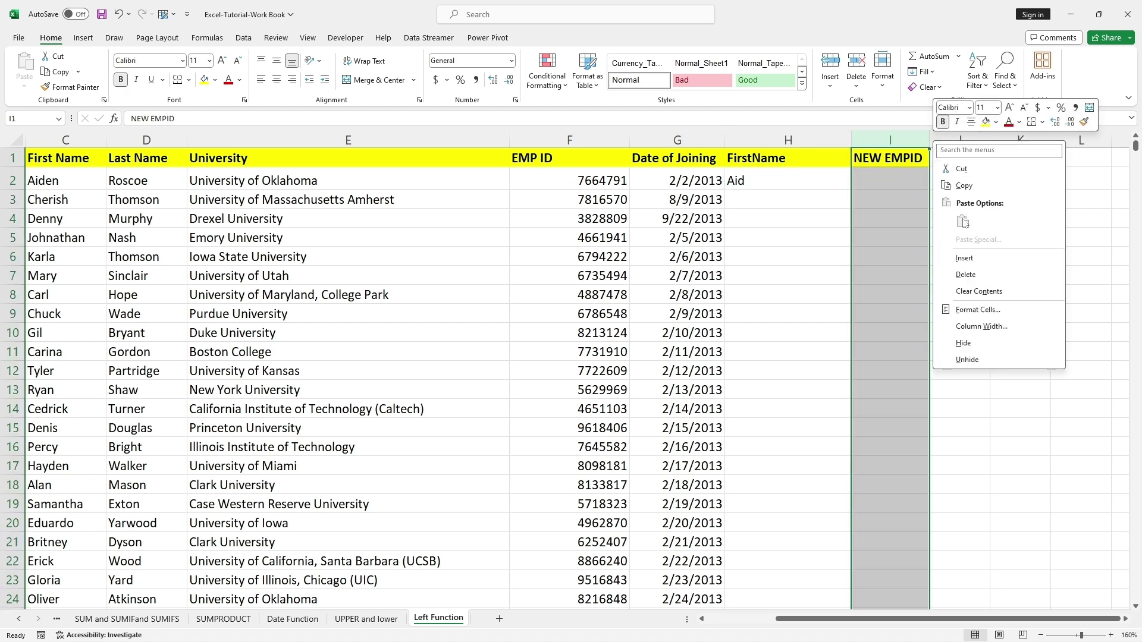
pyautogui.click(964, 257)
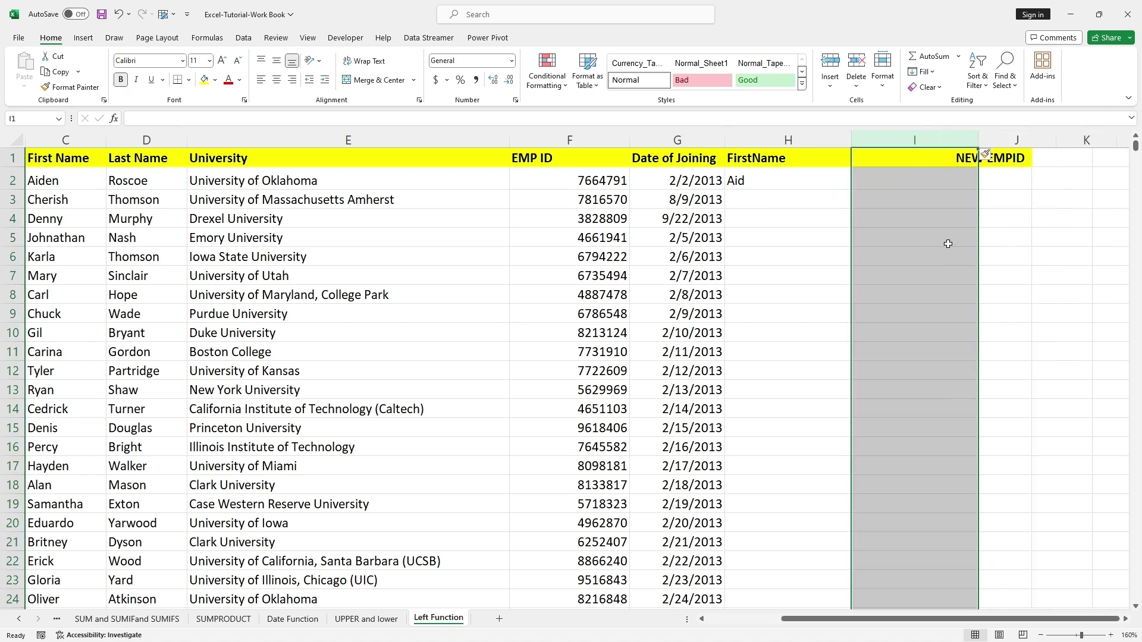
pyautogui.click(889, 158)
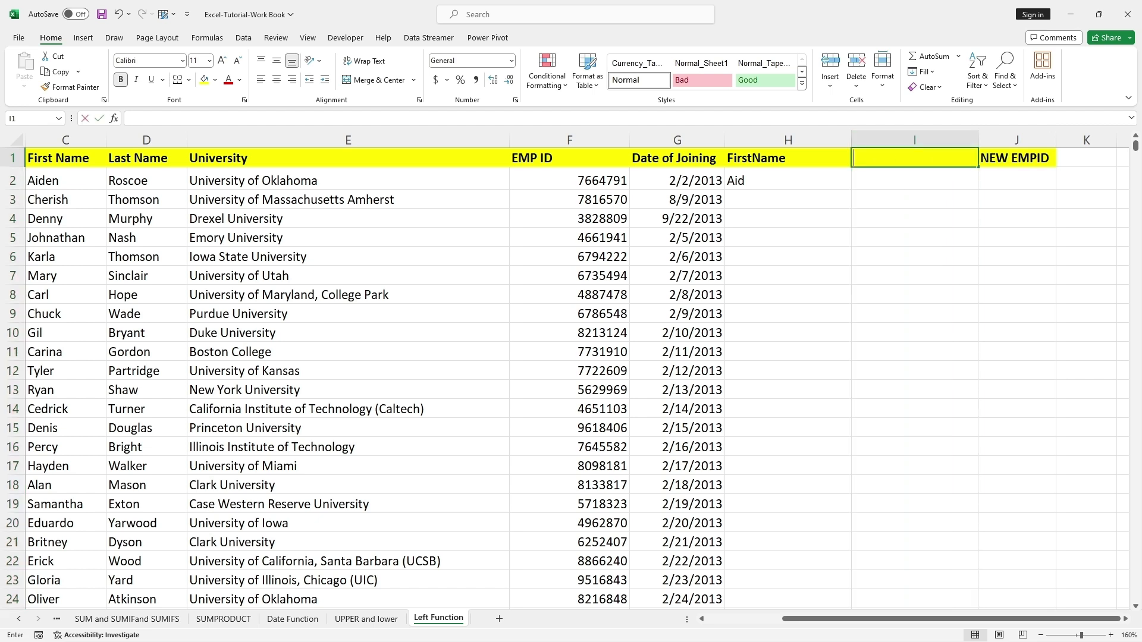
pyautogui.write('UPPER')
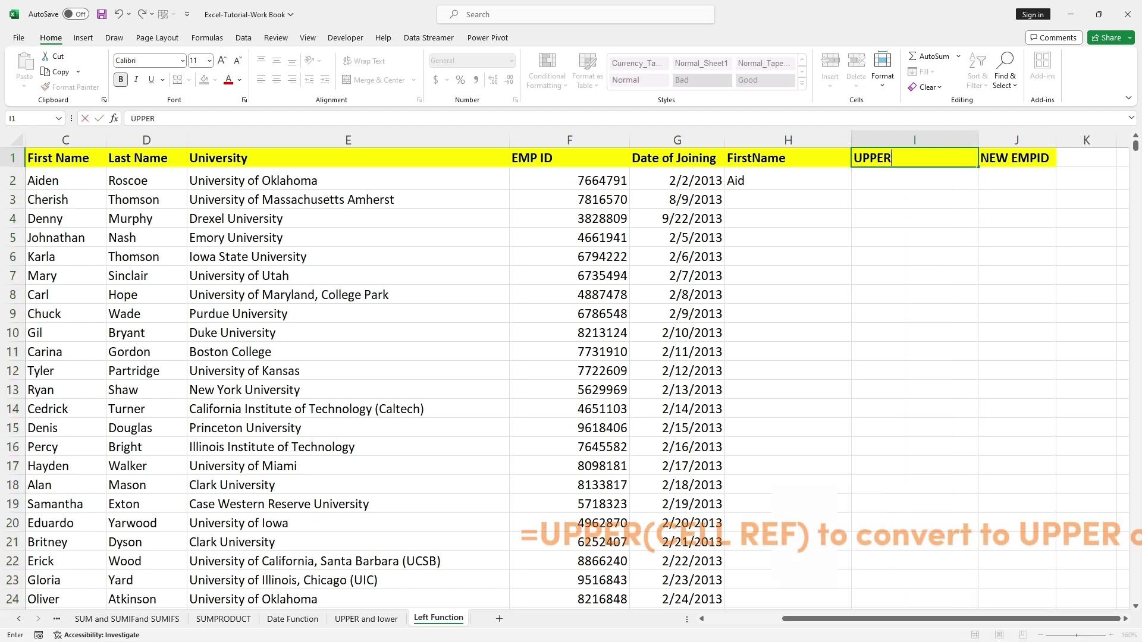
pyautogui.click(870, 210)
# Enter =UPPER(H2) in I2 to show AID, then review the H2 and I2 formulas.
pyautogui.click(870, 178)
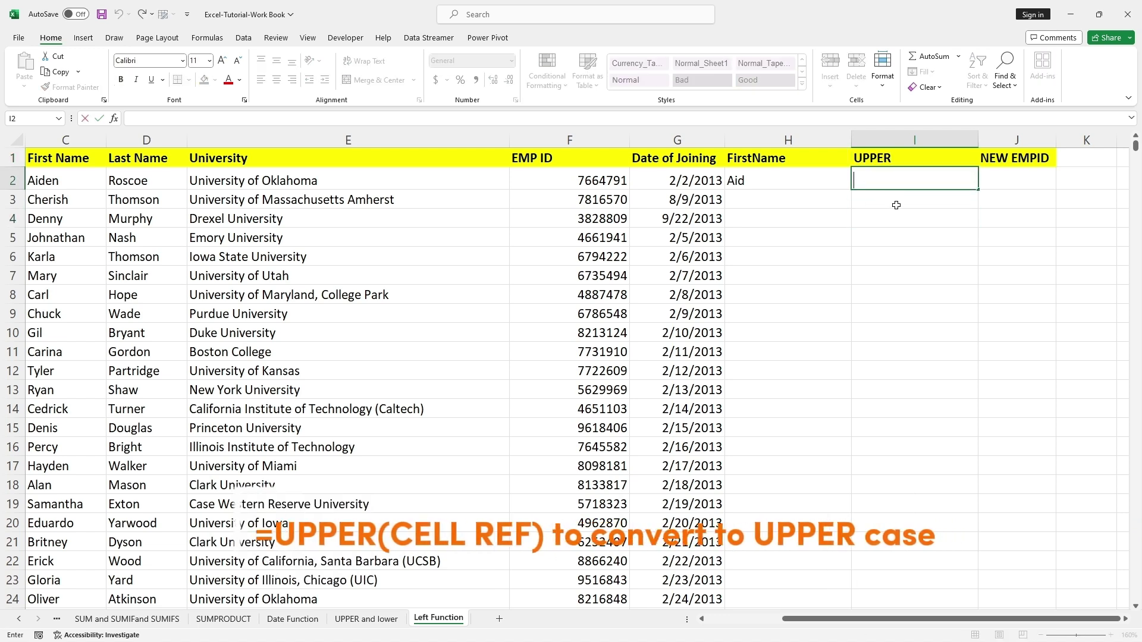
pyautogui.write('=')
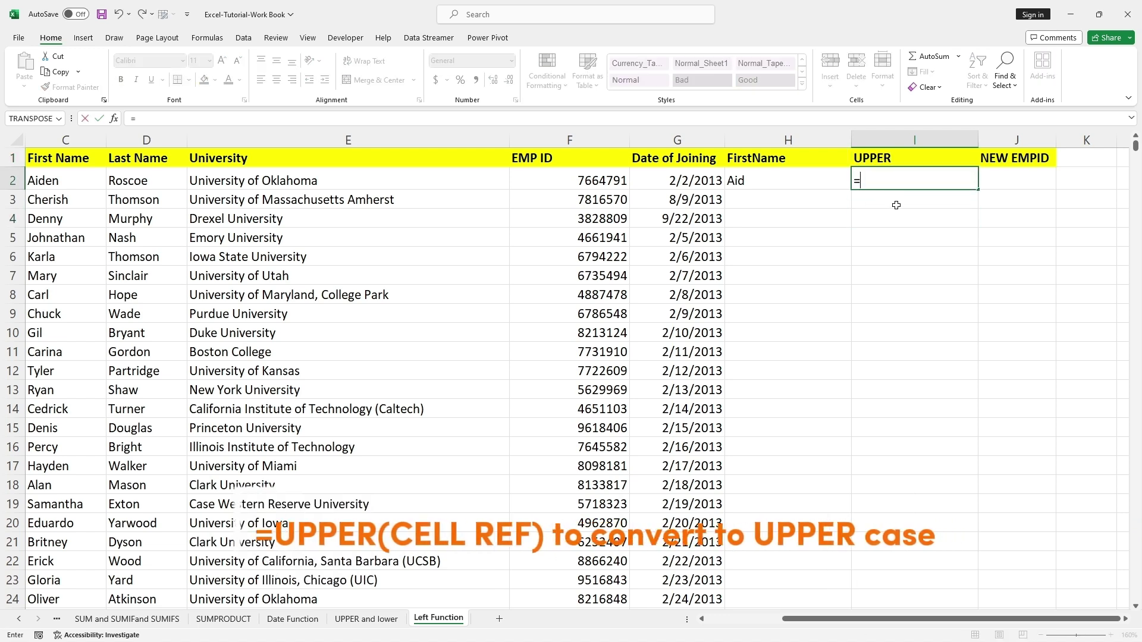
pyautogui.write('UPPER')
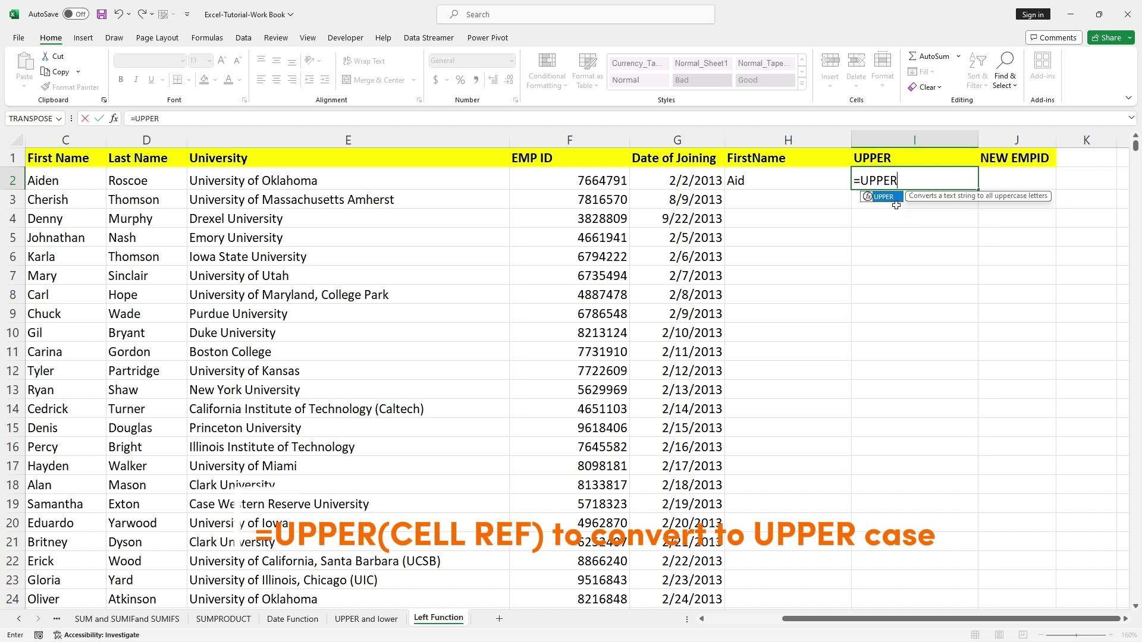
pyautogui.write('(')
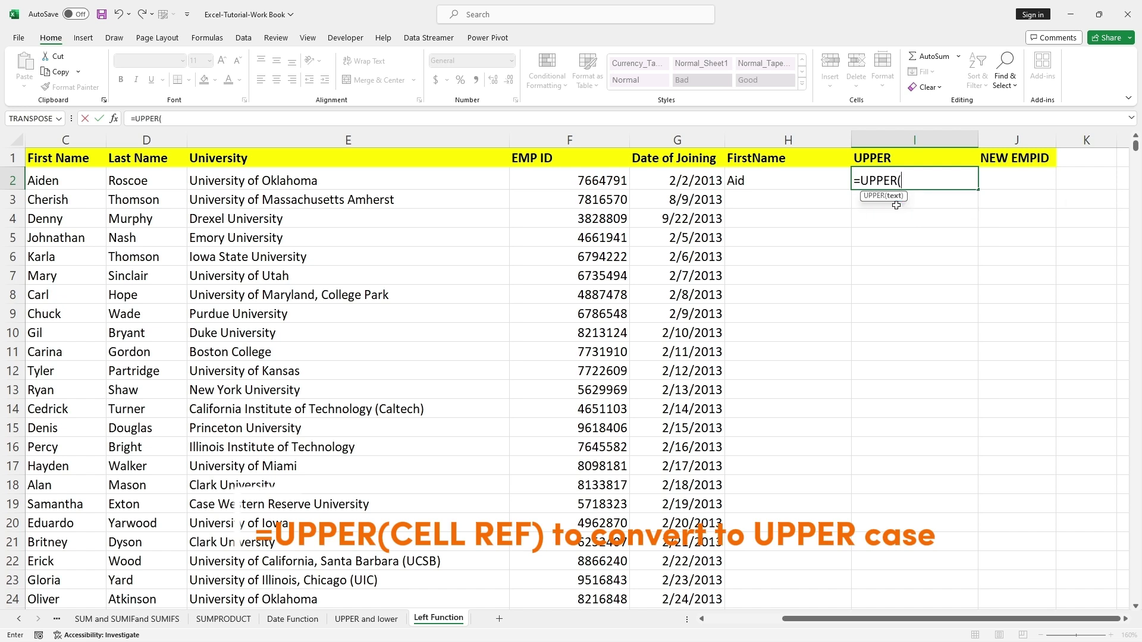
pyautogui.click(750, 178)
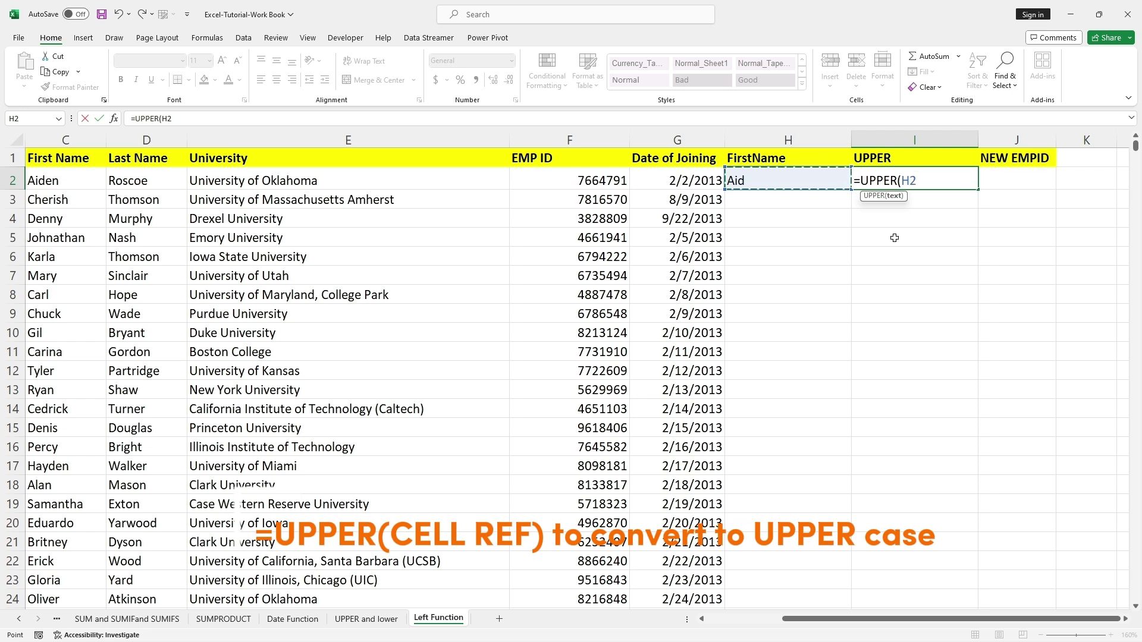
pyautogui.write(')')
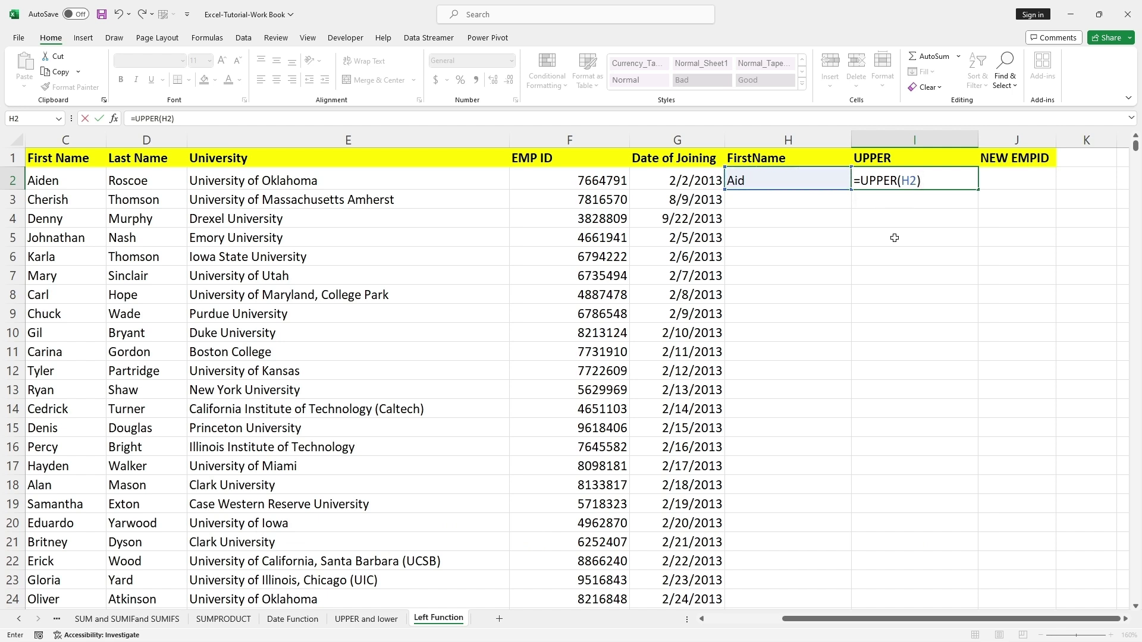
pyautogui.press('Return')
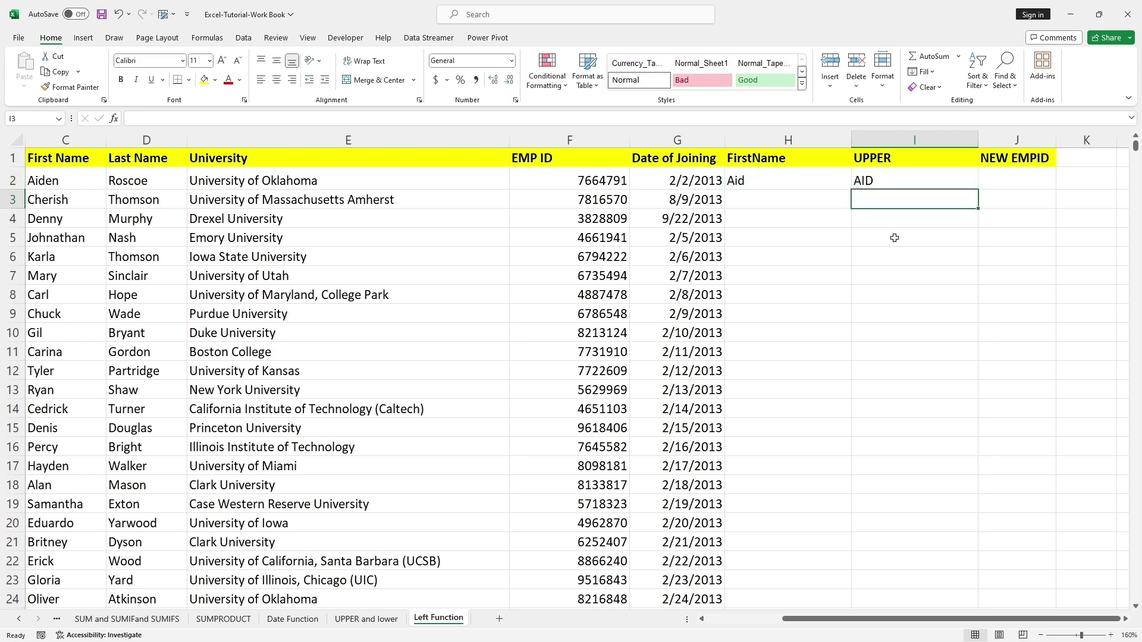
pyautogui.click(894, 238)
pyautogui.click(883, 180)
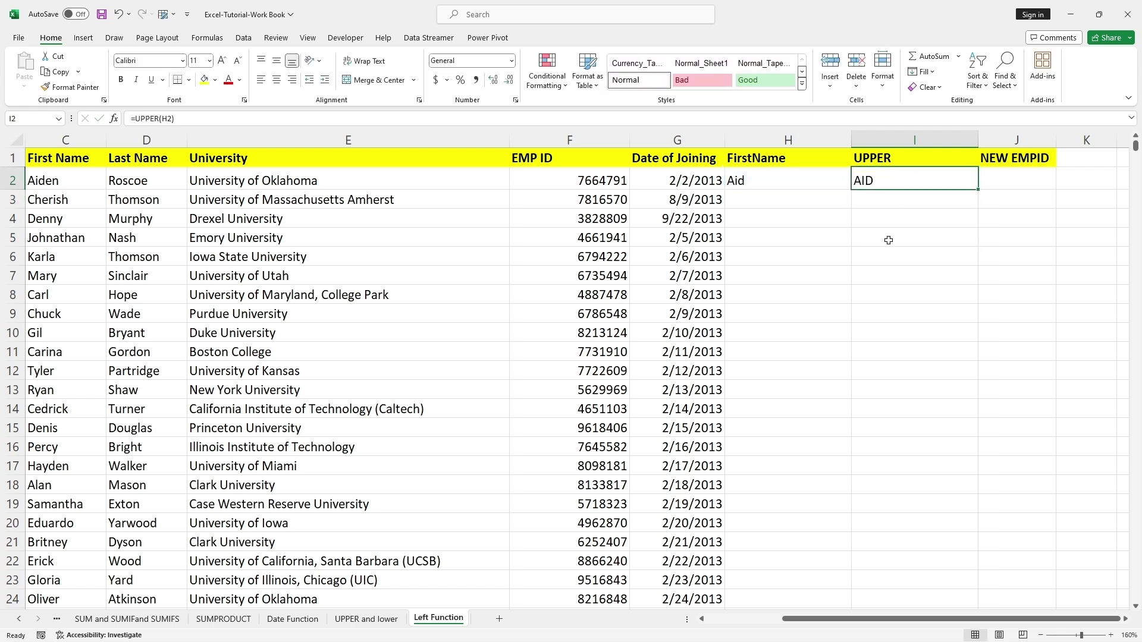
pyautogui.click(777, 176)
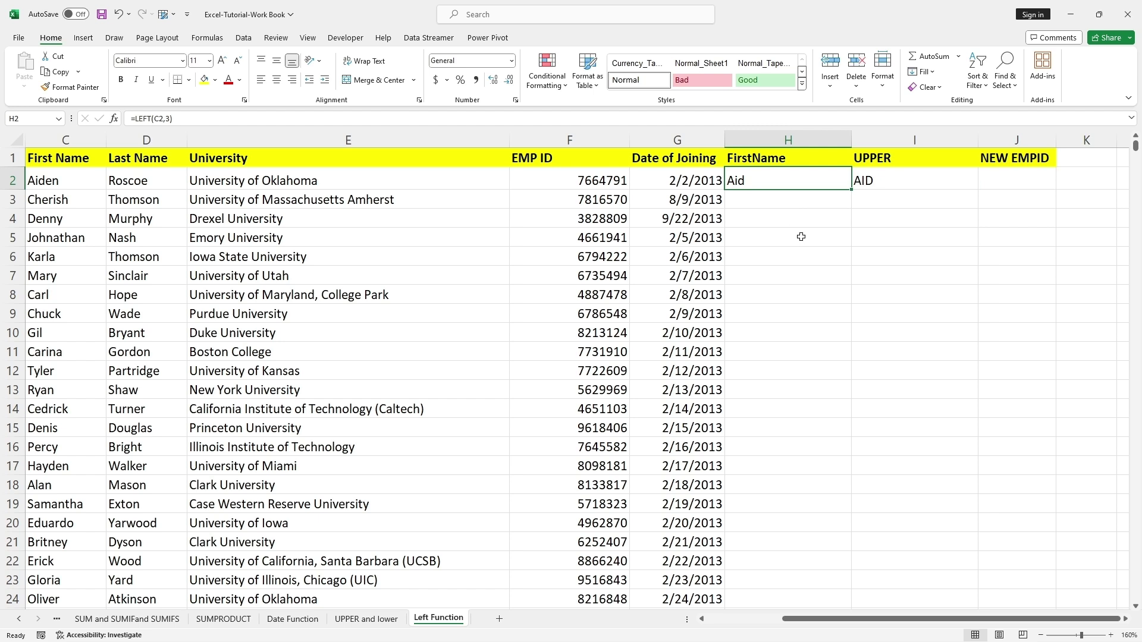
pyautogui.click(883, 181)
# Widen column J and enter =CONCAT(I2,F2) in J2, producing AID7664791.
pyautogui.click(997, 180)
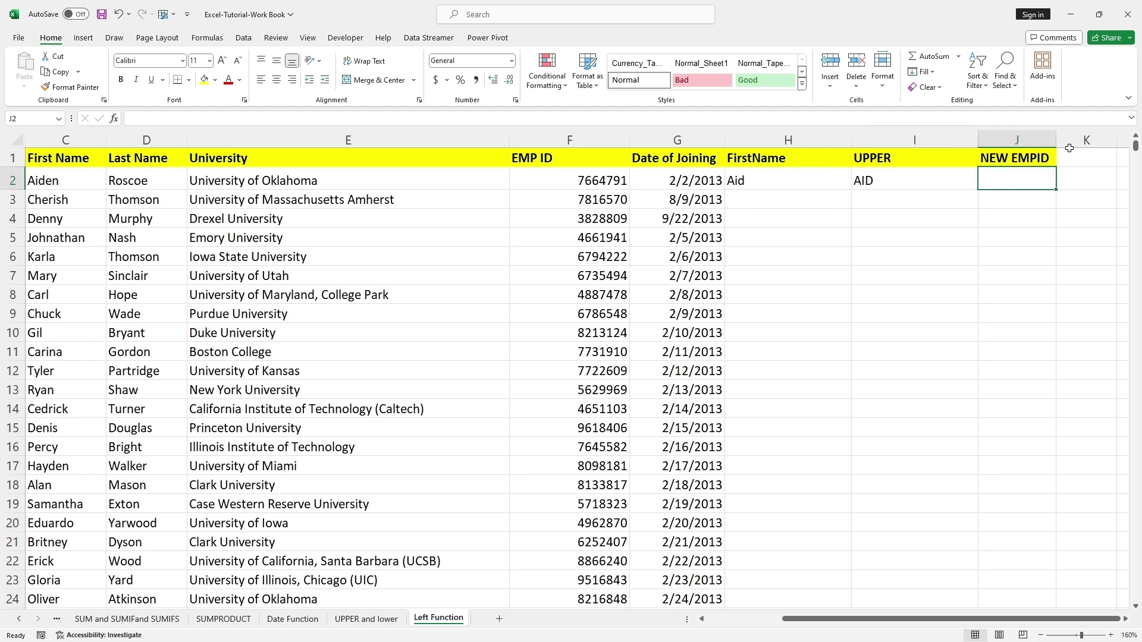
pyautogui.moveTo(1058, 140); pyautogui.dragTo(1073, 140)
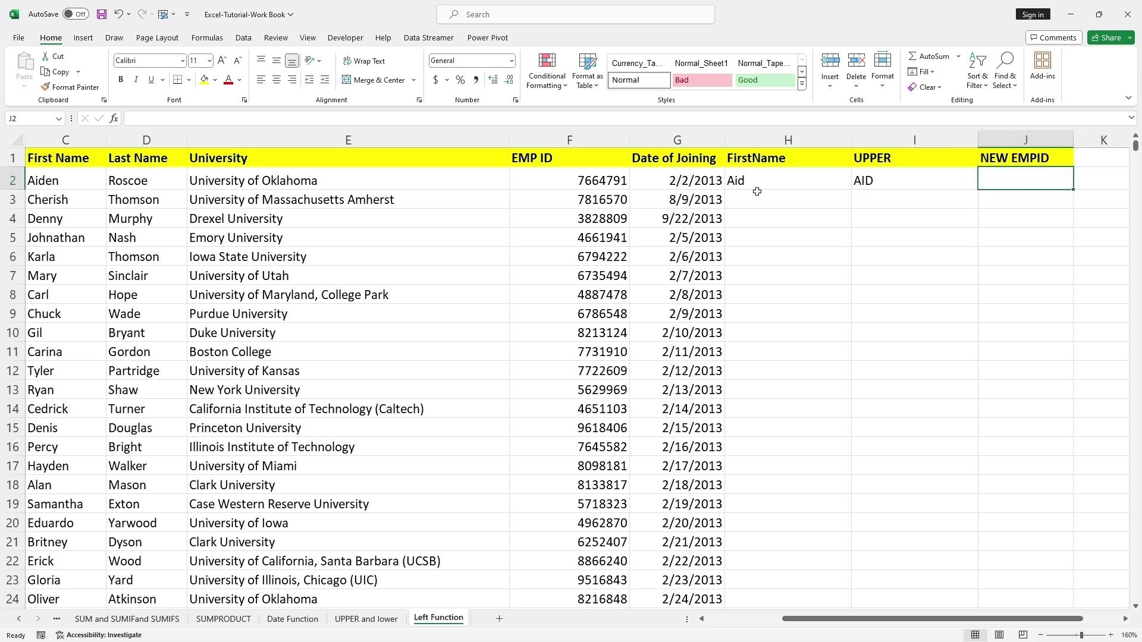
pyautogui.click(595, 180)
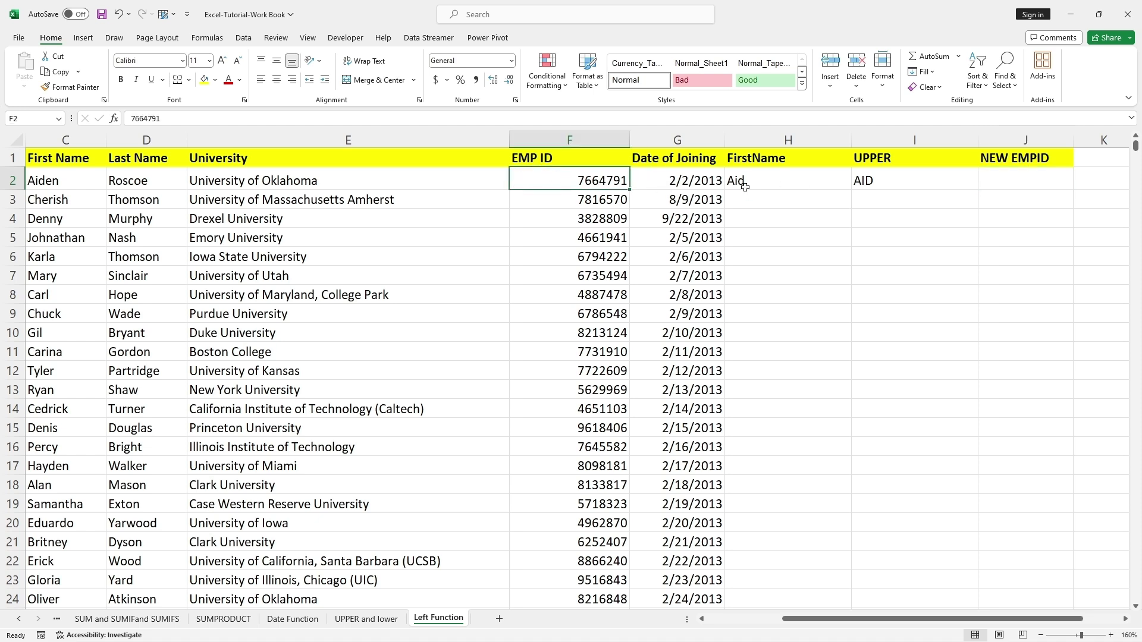
pyautogui.doubleClick(1004, 184)
pyautogui.write('=CONCAT')
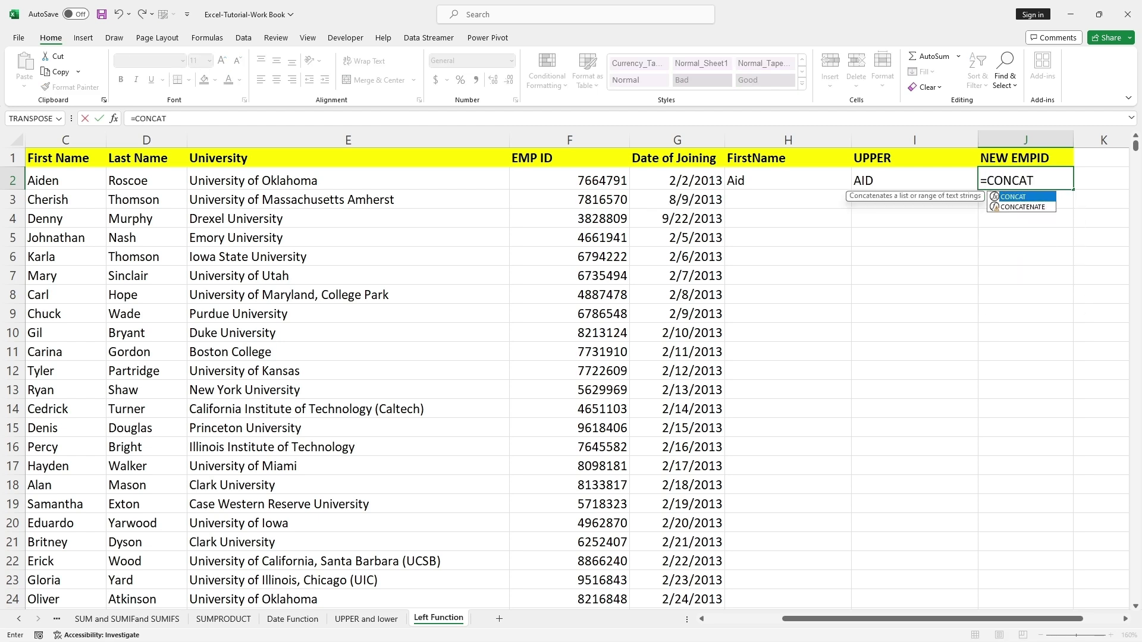
pyautogui.write('(')
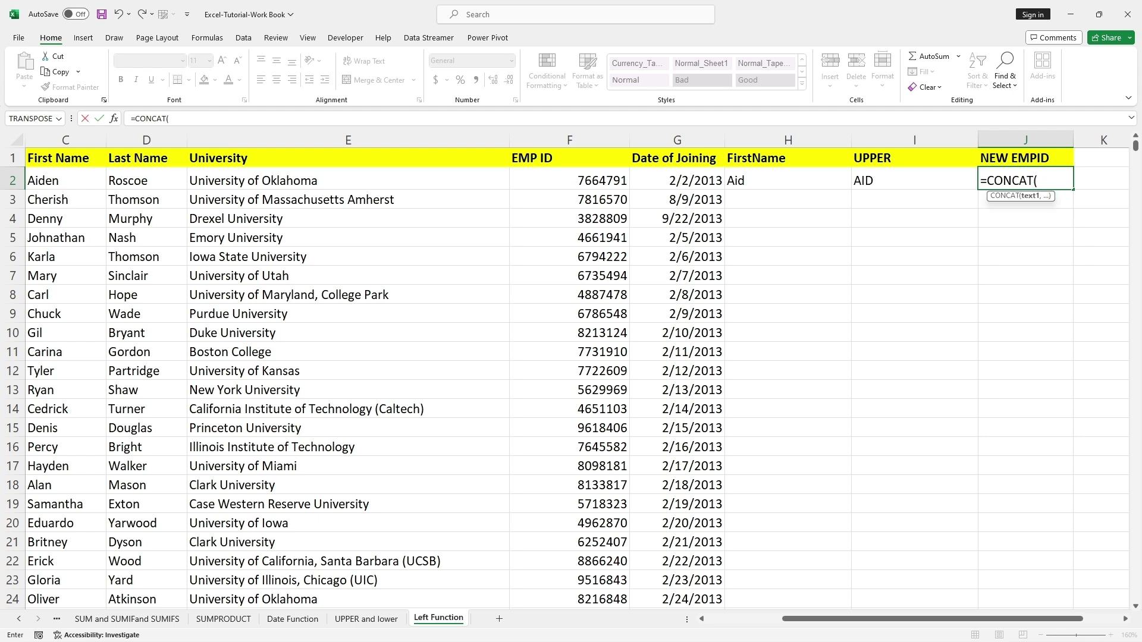
pyautogui.click(863, 180)
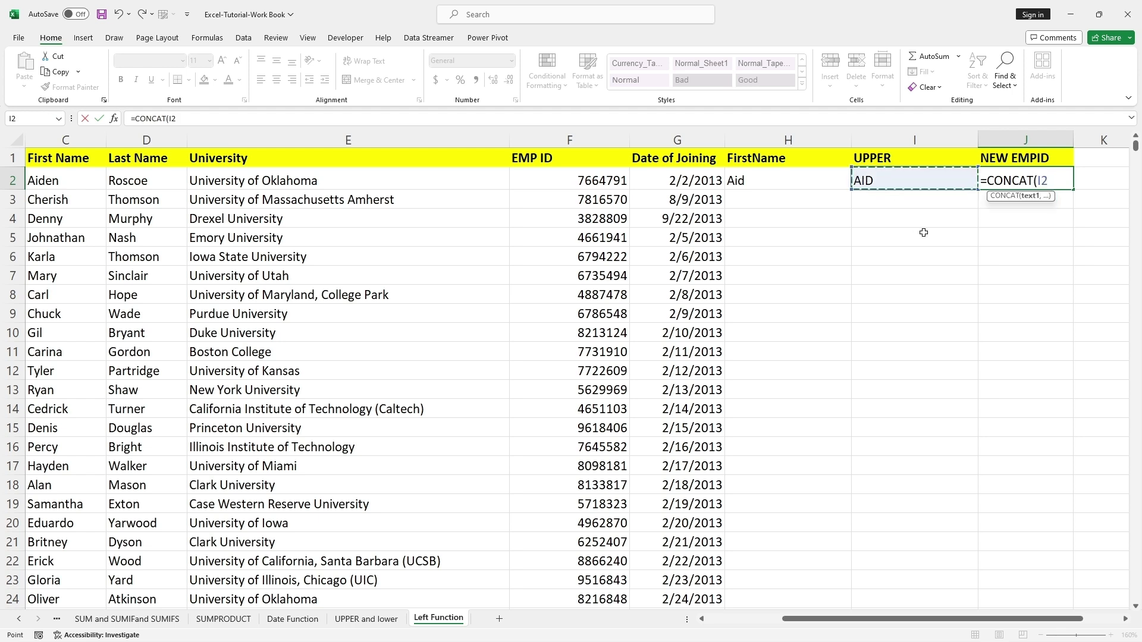
pyautogui.write(',')
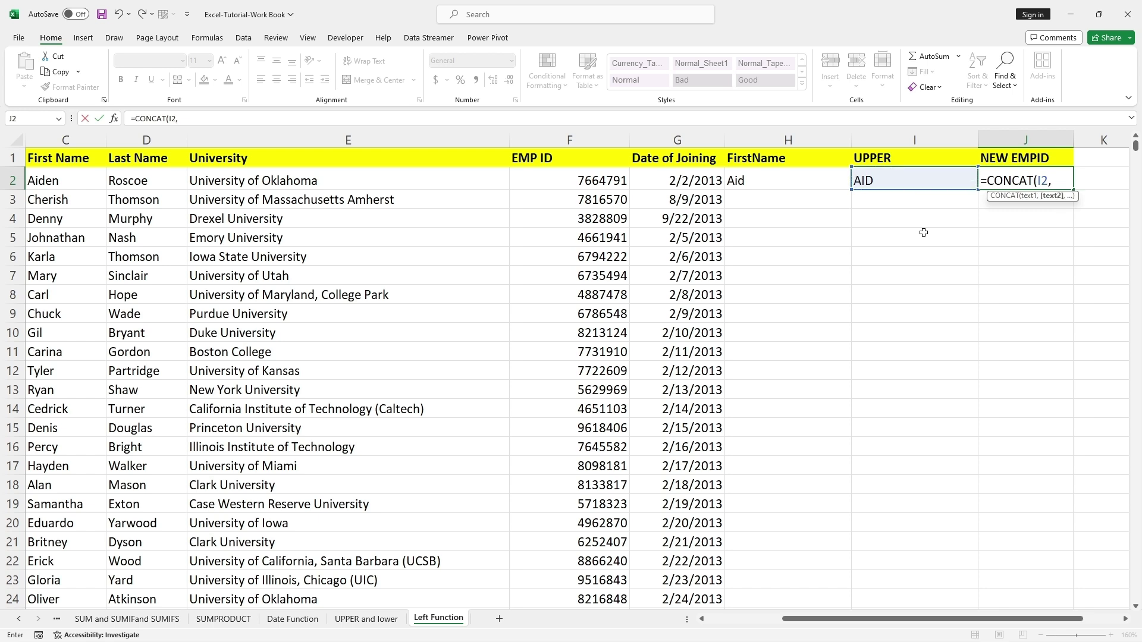
pyautogui.click(602, 179)
pyautogui.write(')')
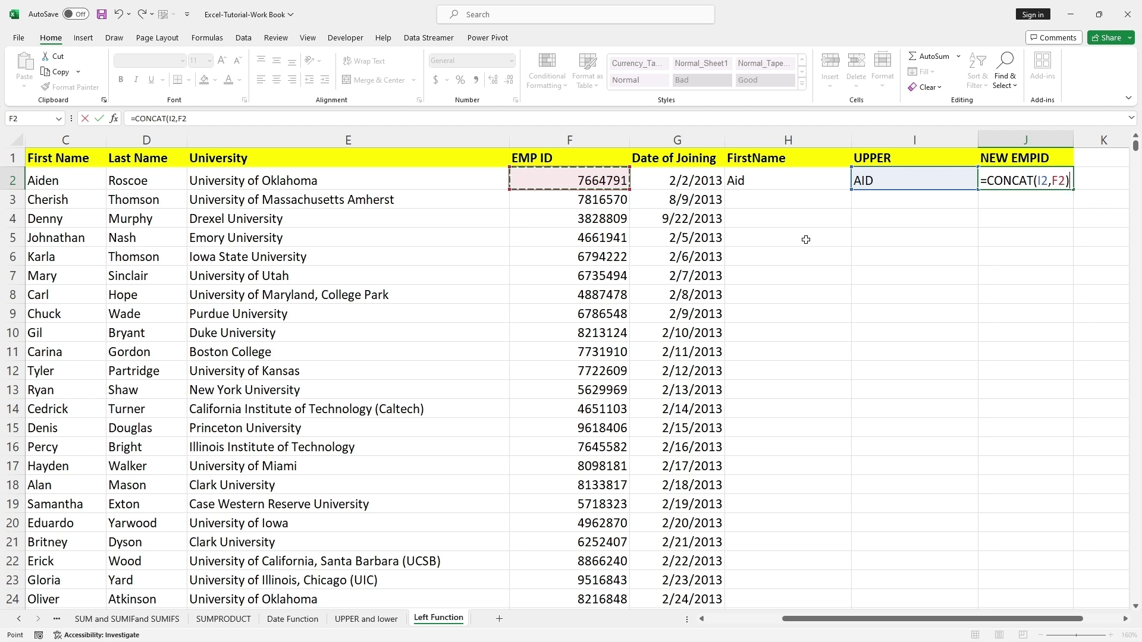
pyautogui.press('Return')
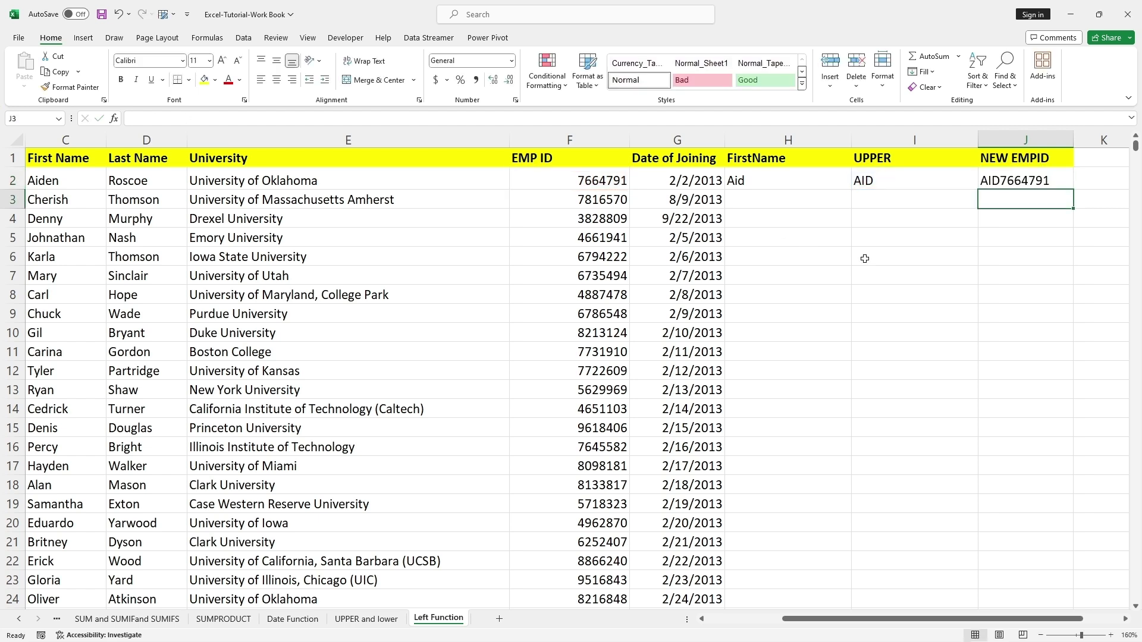
pyautogui.click(1011, 182)
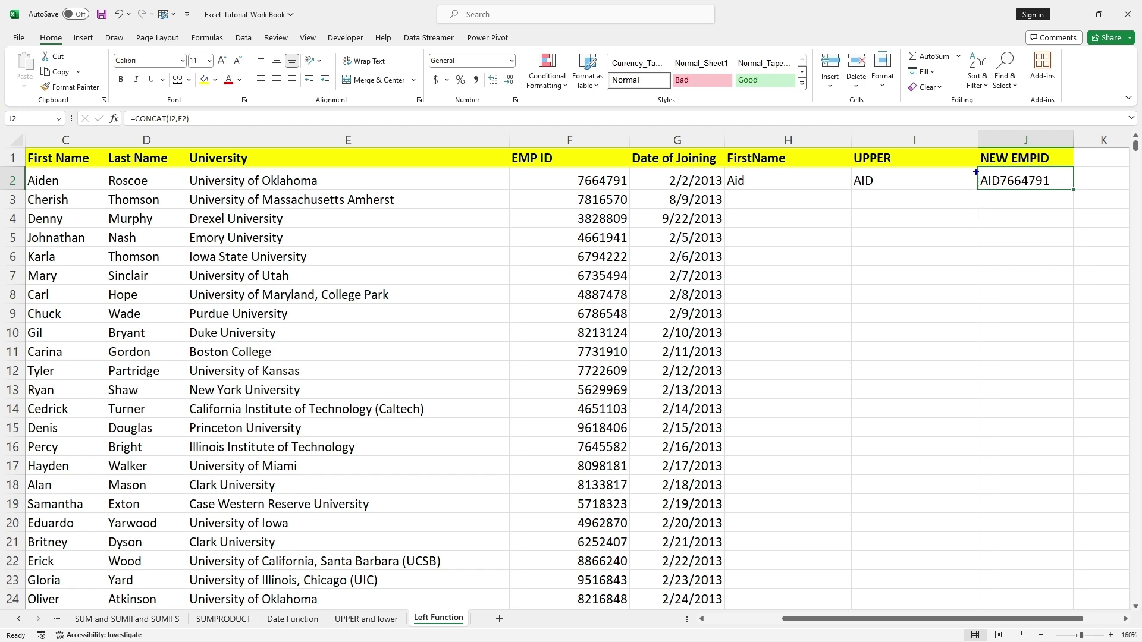
pyautogui.moveTo(976, 172); pyautogui.dragTo(1079, 197)
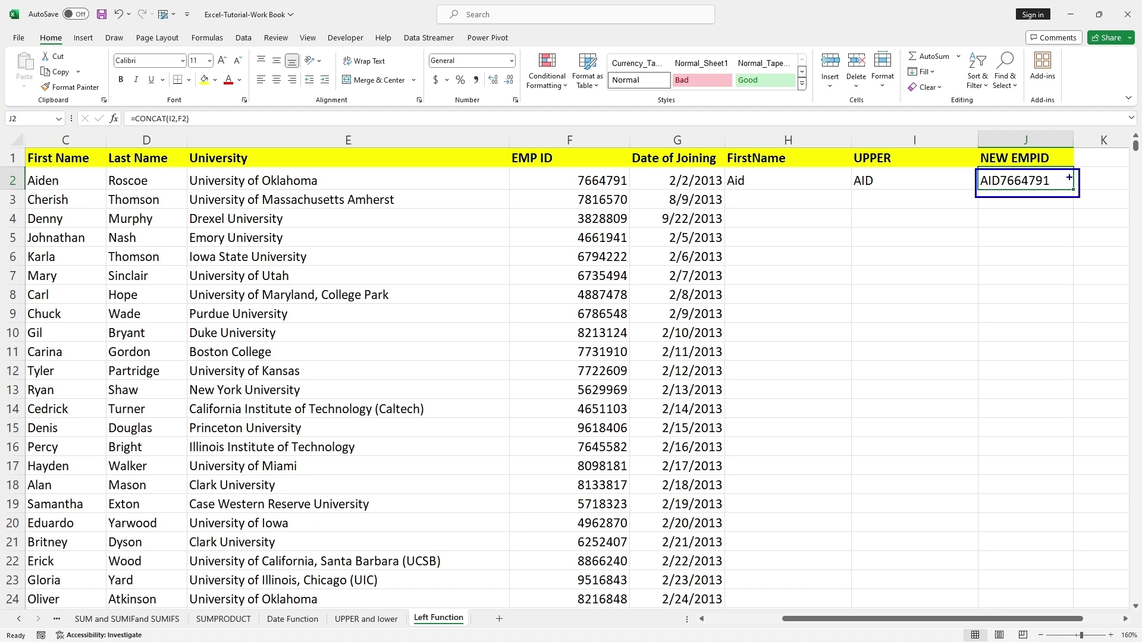
pyautogui.moveTo(1069, 176); pyautogui.dragTo(1083, 160)
pyautogui.moveTo(596, 156); pyautogui.dragTo(596, 170)
pyautogui.press('Escape')
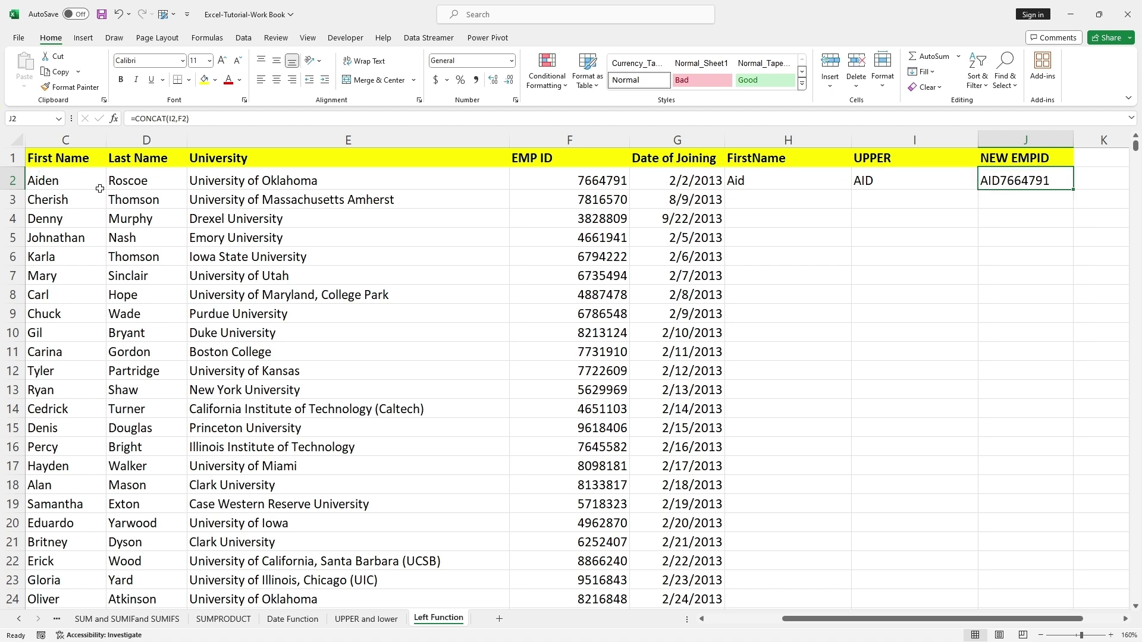
pyautogui.click(774, 179)
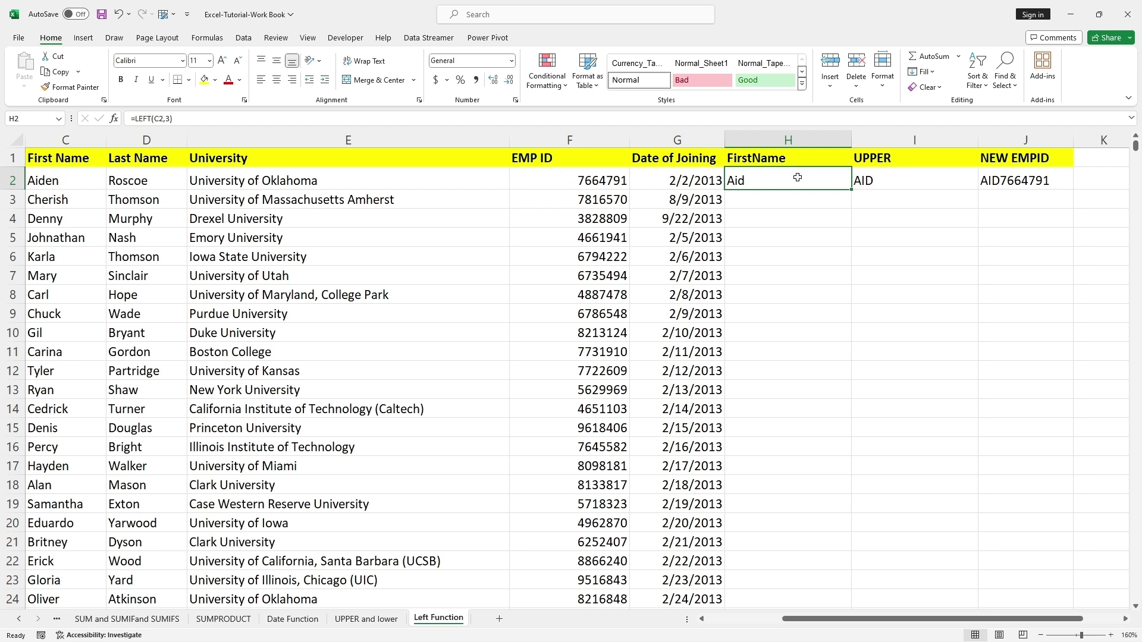
# Fill the LEFT formula in H2 and the UPPER formula in I2 down to row 1001.
pyautogui.moveTo(846, 186); pyautogui.dragTo(858, 640)
pyautogui.moveTo(858, 639); pyautogui.dragTo(852, 566)
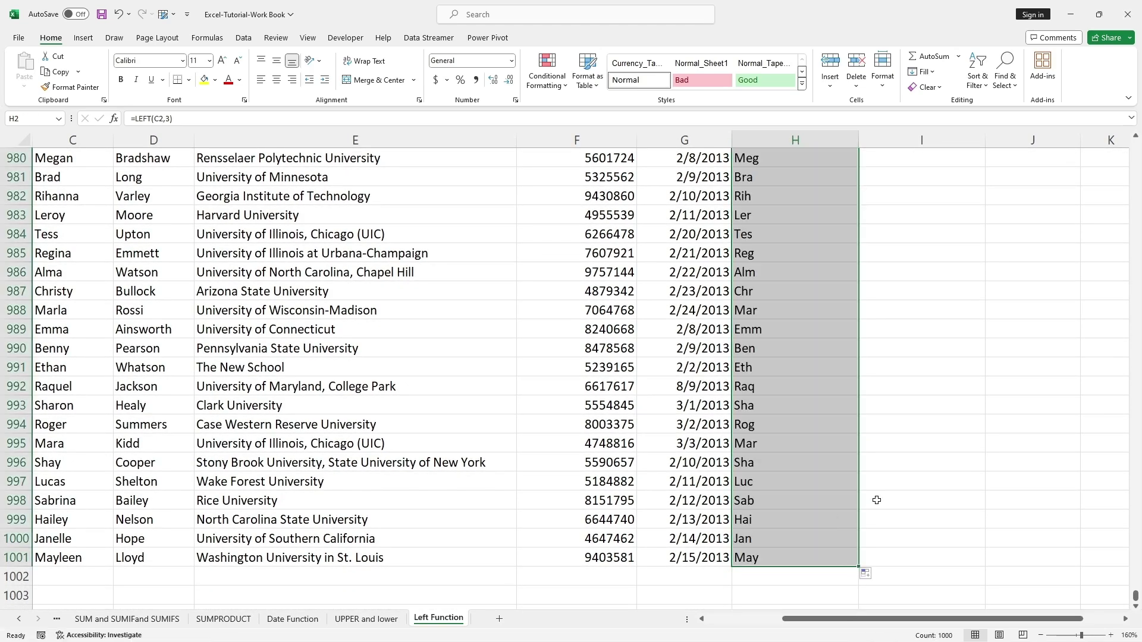
pyautogui.moveTo(1135, 596); pyautogui.dragTo(1135, 144)
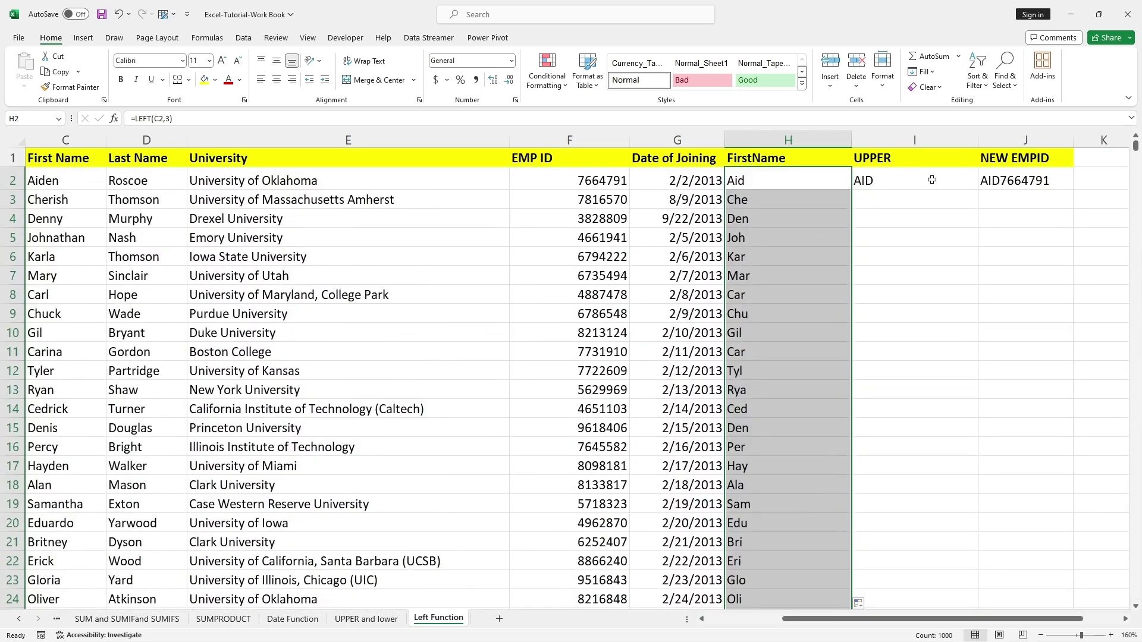
pyautogui.click(931, 179)
pyautogui.moveTo(978, 191); pyautogui.dragTo(976, 569)
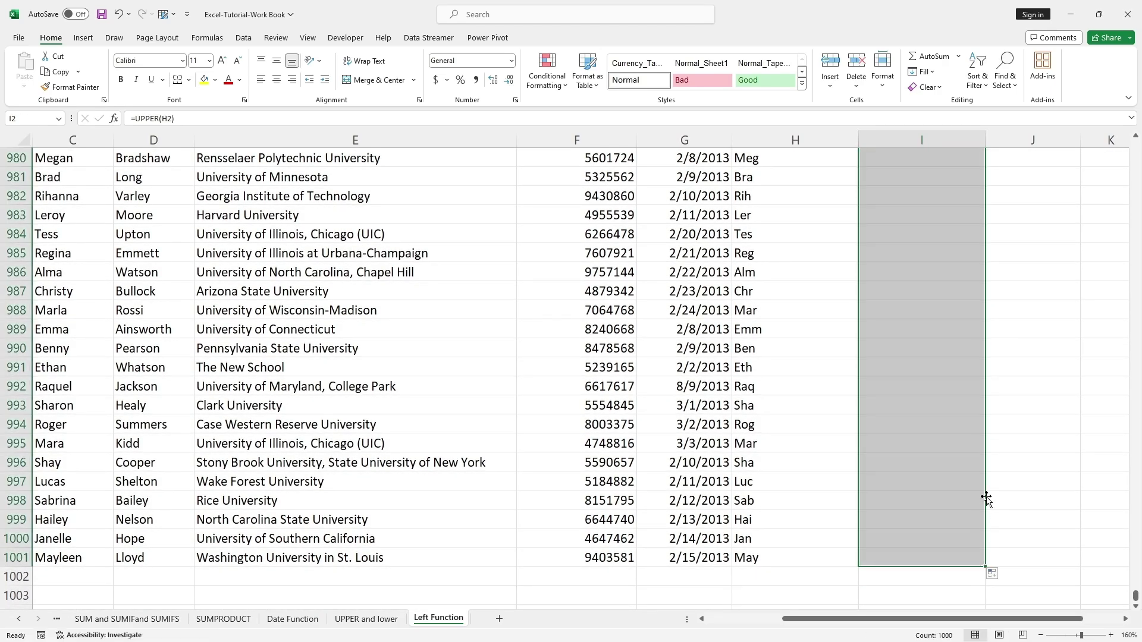
pyautogui.moveTo(1135, 597); pyautogui.dragTo(1127, 142)
# Fill =CONCAT(I2,F2) down column J, then spot-check the J, I and H formulas.
pyautogui.click(1045, 189)
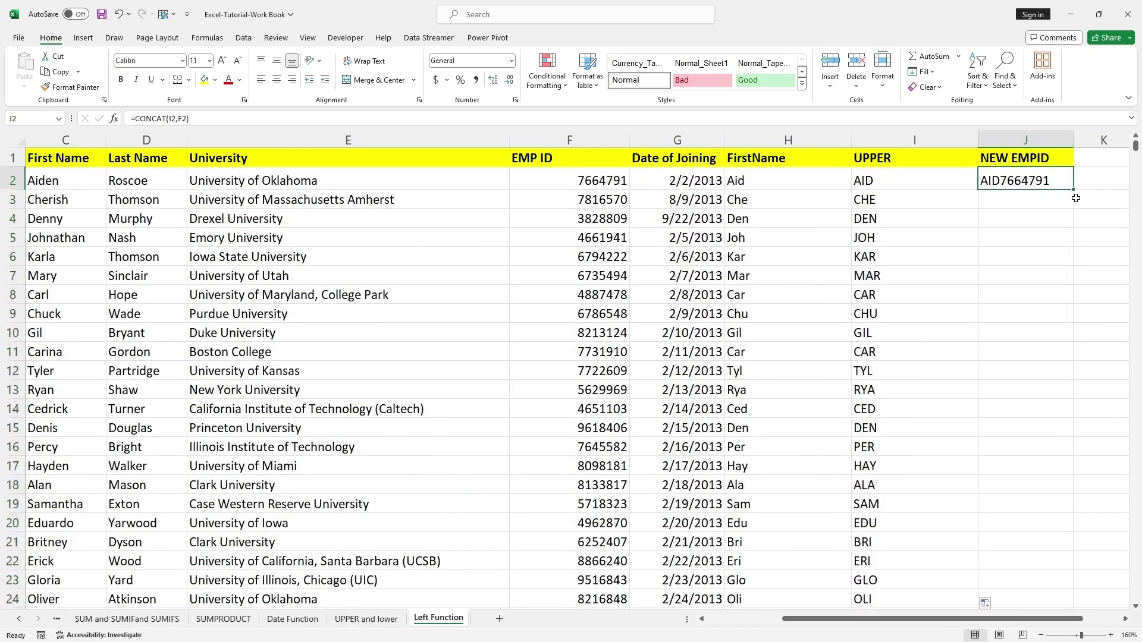
pyautogui.moveTo(1074, 191); pyautogui.dragTo(1074, 190)
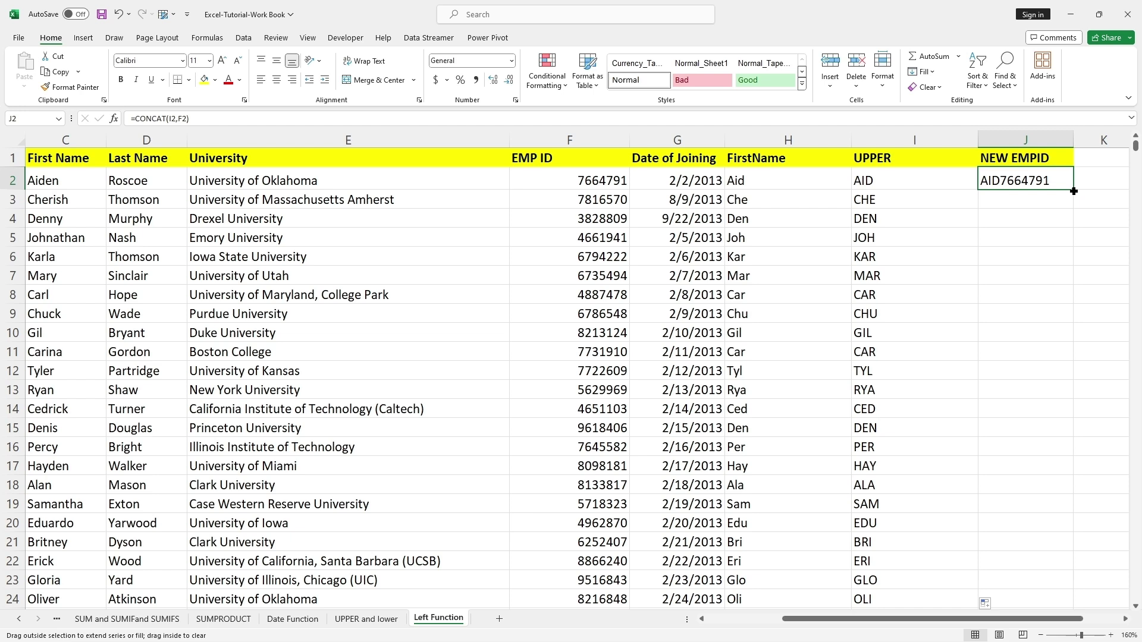
pyautogui.moveTo(1073, 191); pyautogui.dragTo(1065, 586)
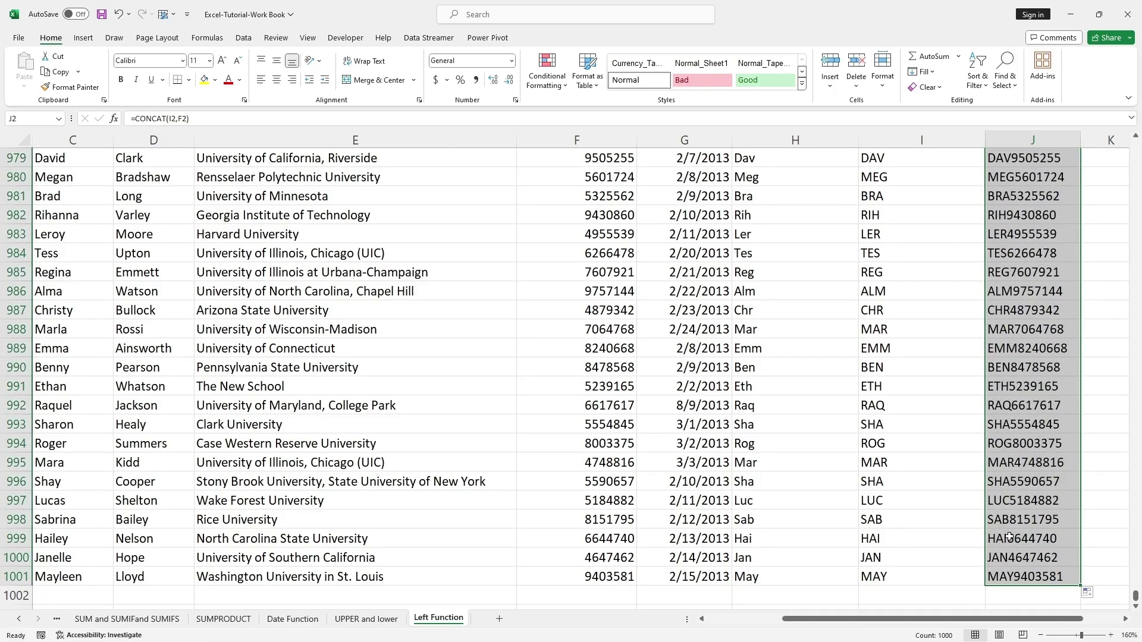
pyautogui.scroll(15, 1009, 537)
pyautogui.moveTo(1137, 579); pyautogui.dragTo(1120, 146)
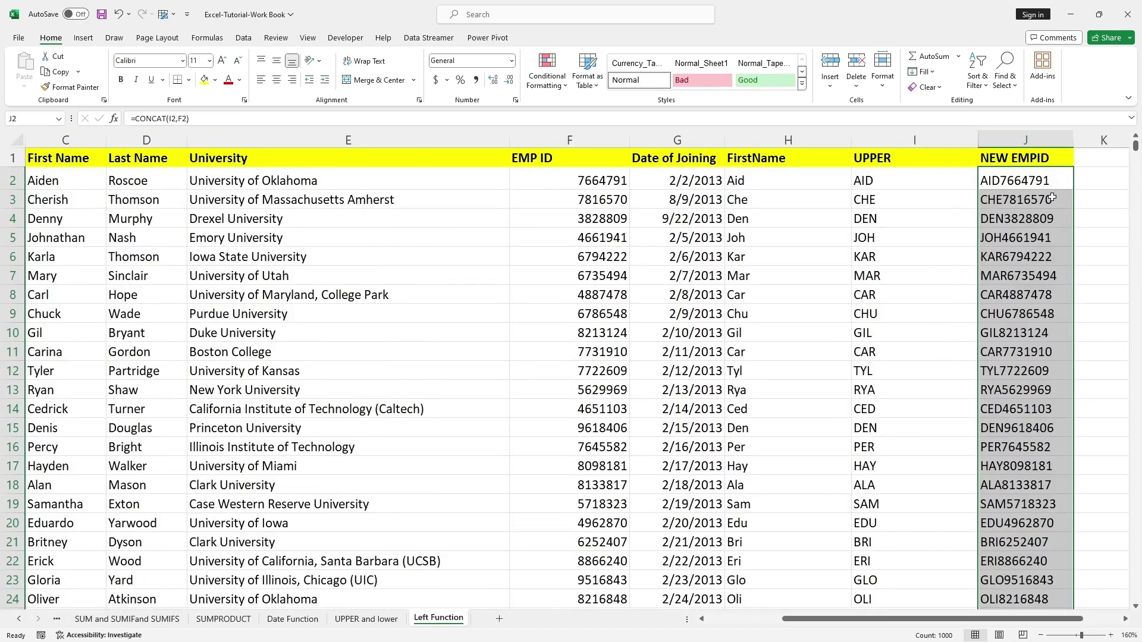
pyautogui.click(1007, 201)
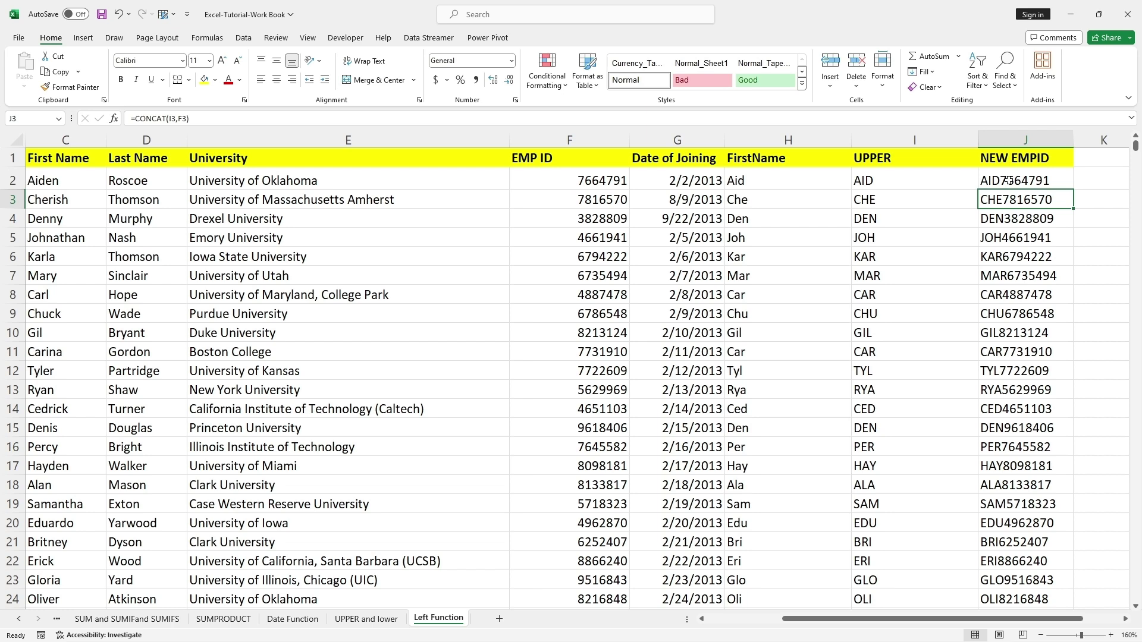
pyautogui.click(986, 180)
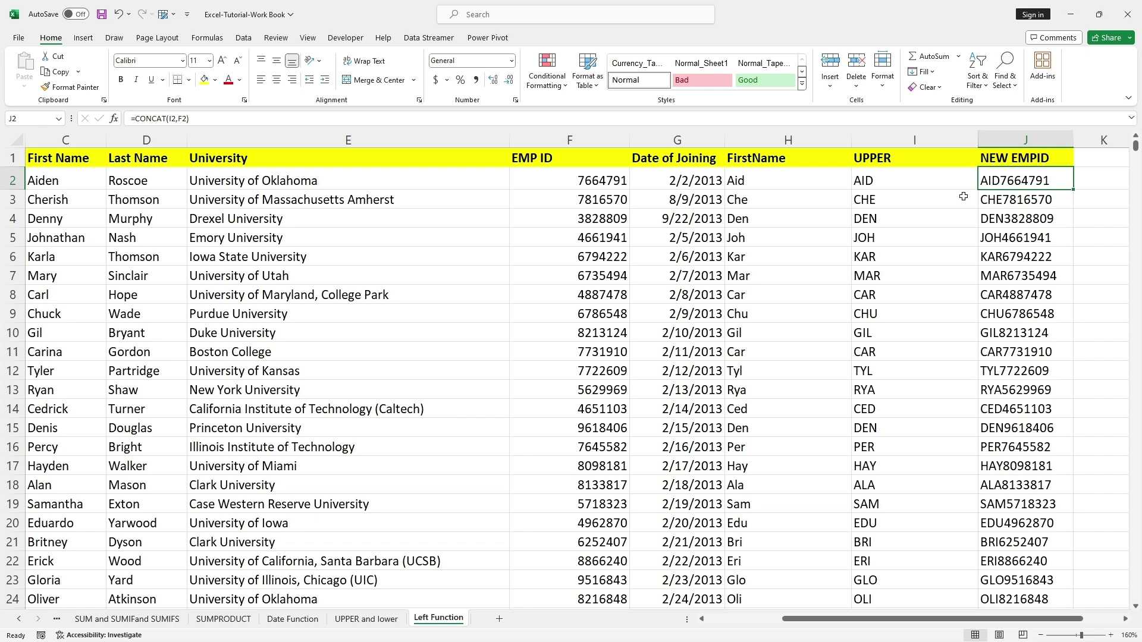
pyautogui.click(865, 221)
pyautogui.click(790, 180)
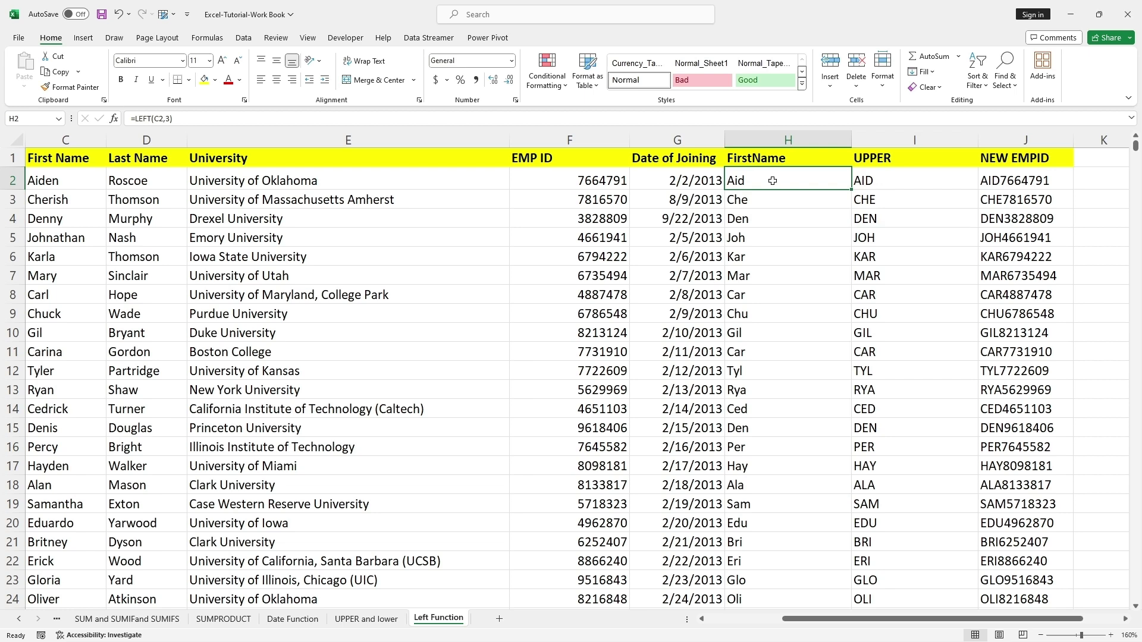
# Copy H2:J1001 and paste it back as values, replacing the formulas.
pyautogui.hotkey('shift', 'Right')
pyautogui.hotkey('shift', 'Right')
pyautogui.hotkey('ctrl', 'shift', 'Down')
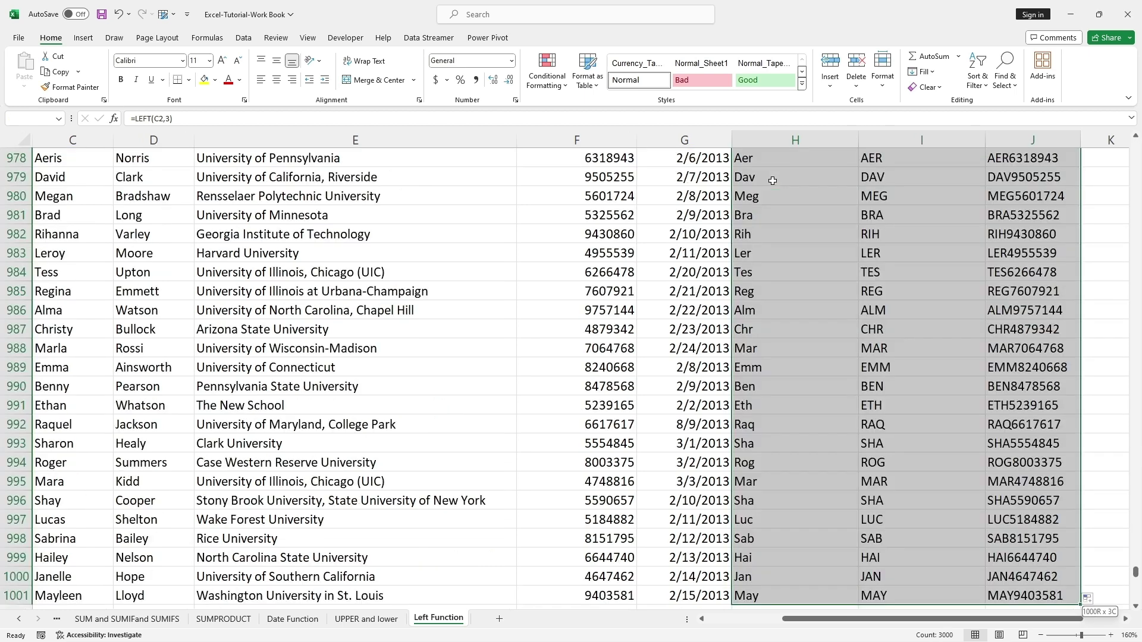
pyautogui.hotkey('ctrl', 'c')
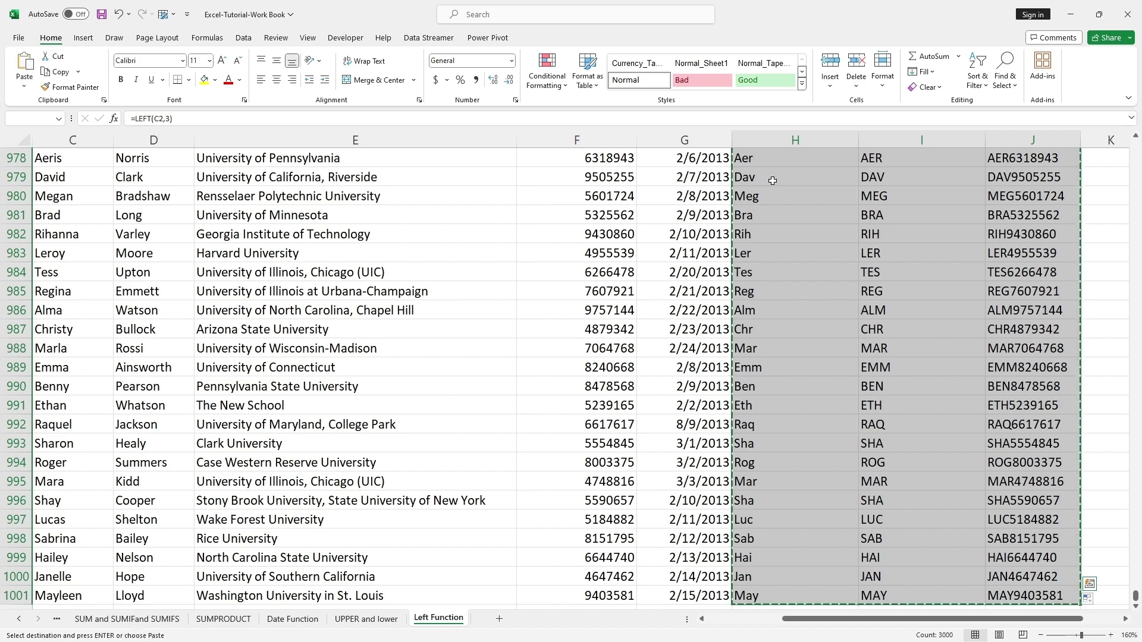
pyautogui.scroll(14, 793, 226)
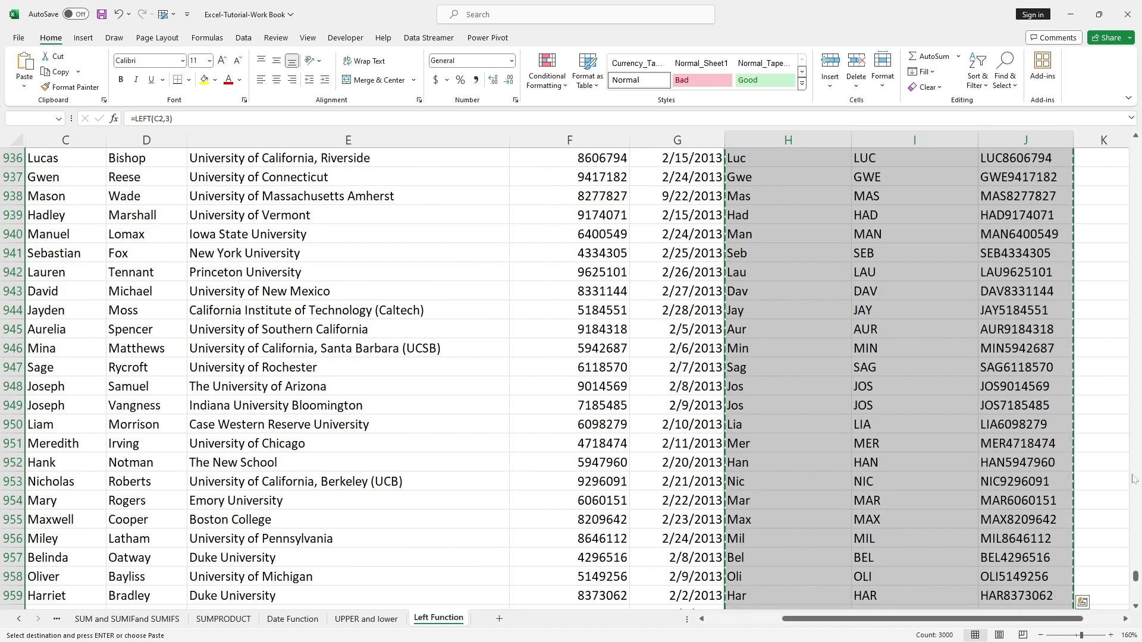
pyautogui.moveTo(1135, 571); pyautogui.dragTo(1135, 143)
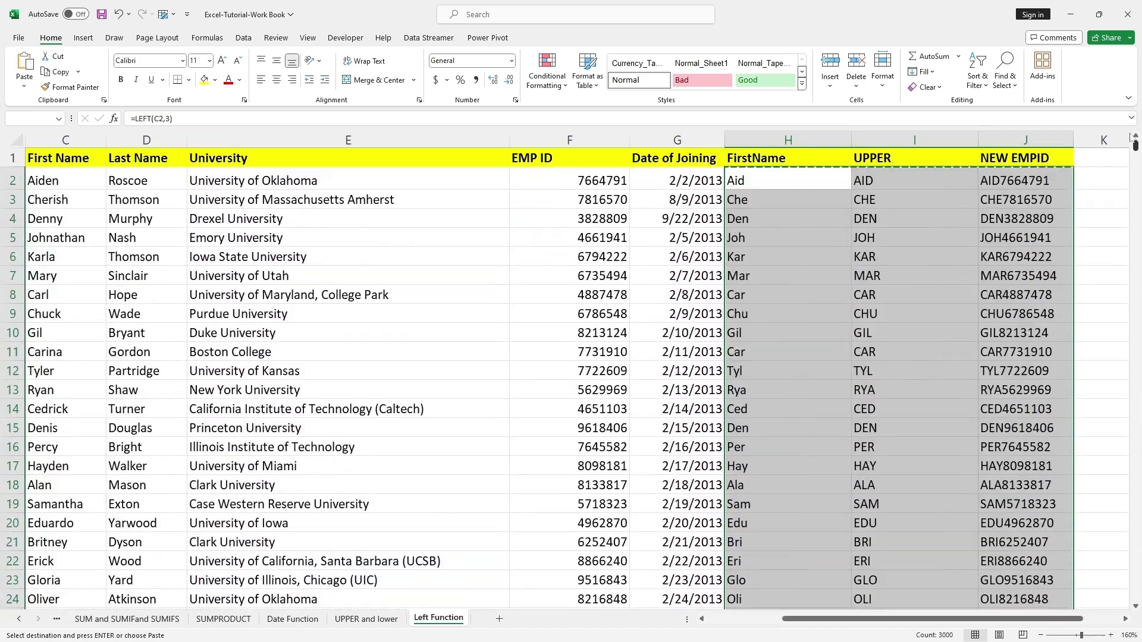
pyautogui.scroll(-7, 898, 256)
pyautogui.rightClick(792, 314)
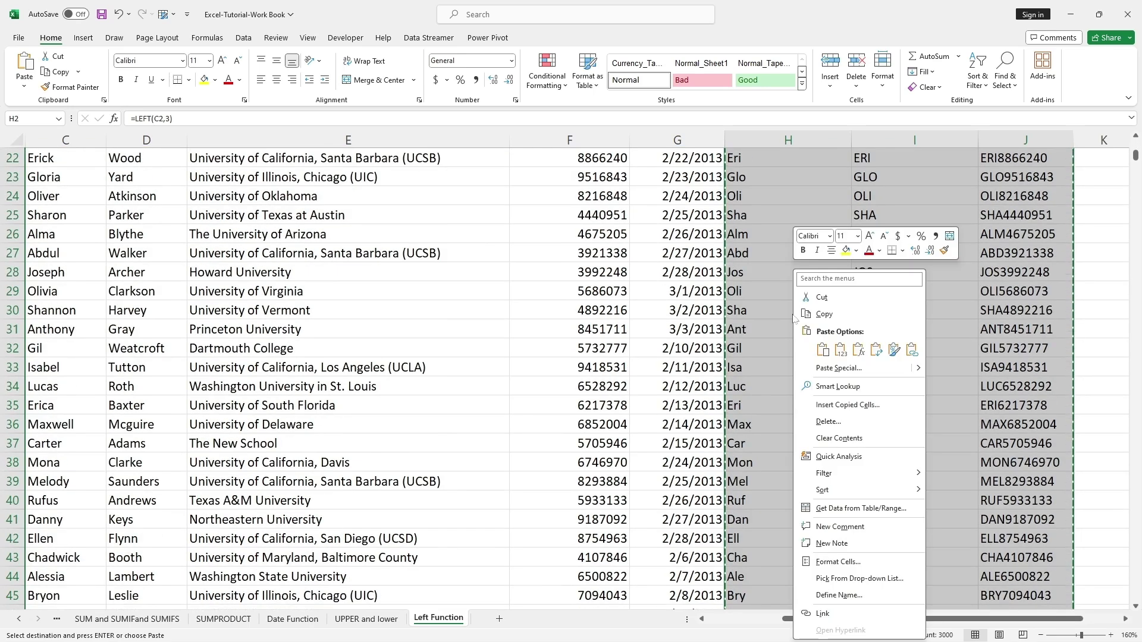
pyautogui.click(840, 353)
pyautogui.scroll(1, 876, 335)
pyautogui.click(818, 260)
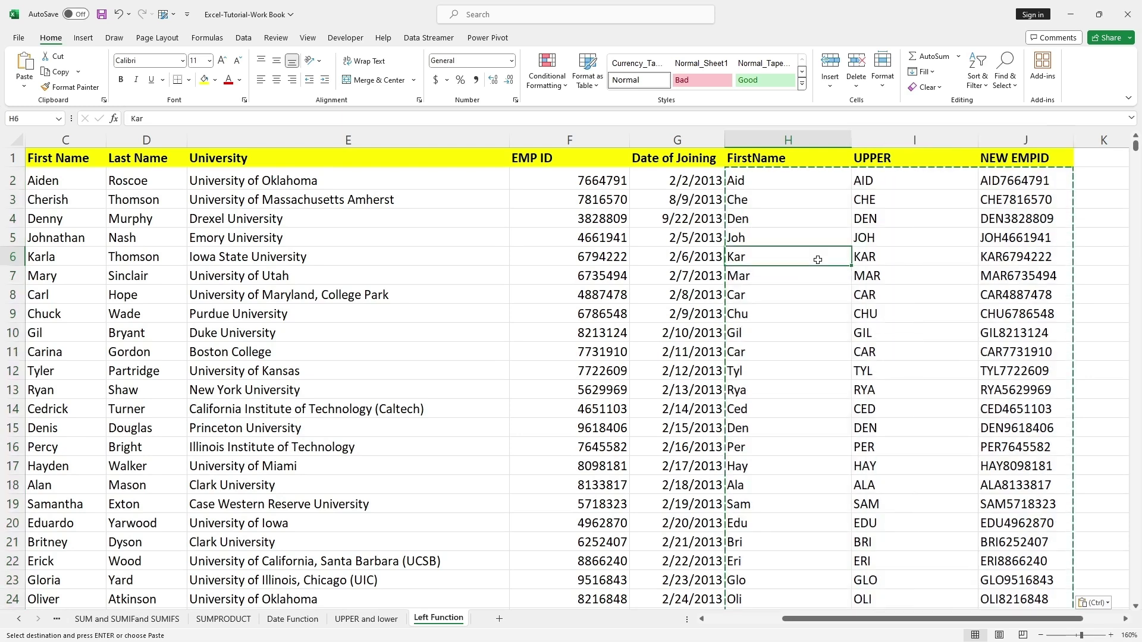
pyautogui.click(1082, 485)
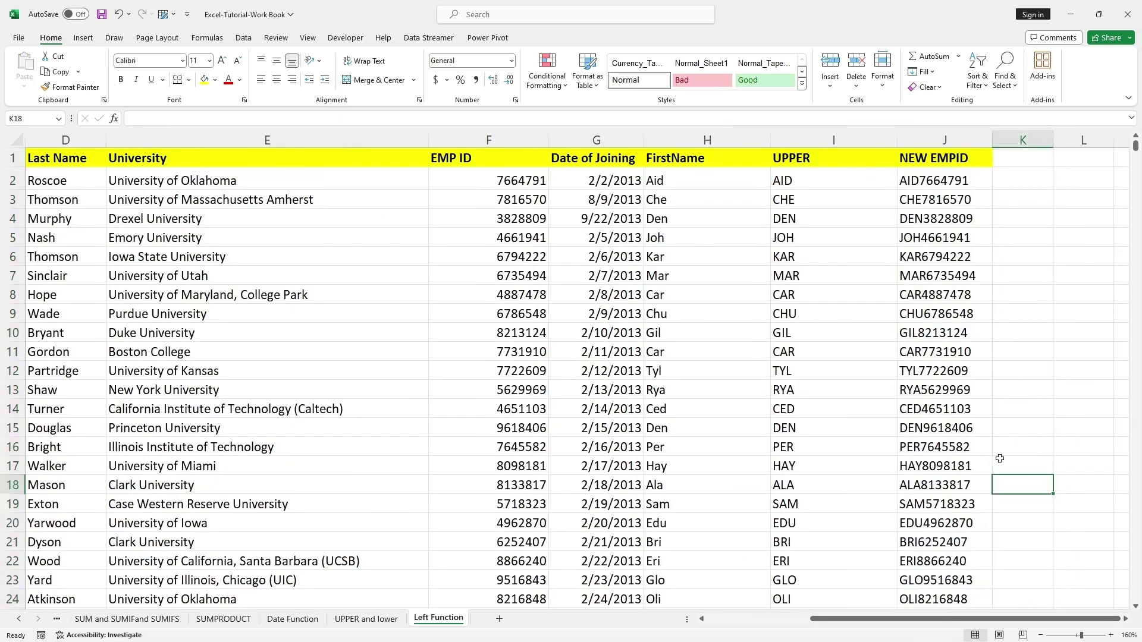
# Copy the NEW EMPID column J1:J1001 and add a new blank sheet.
pyautogui.click(931, 156)
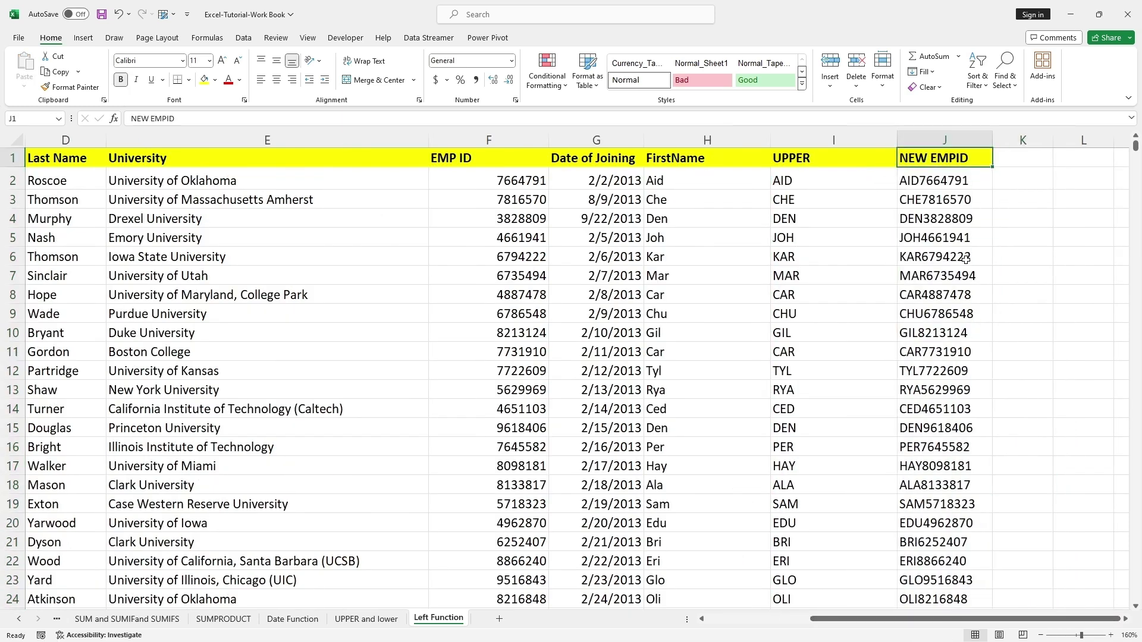
pyautogui.hotkey('ctrl', 'shift', 'Down')
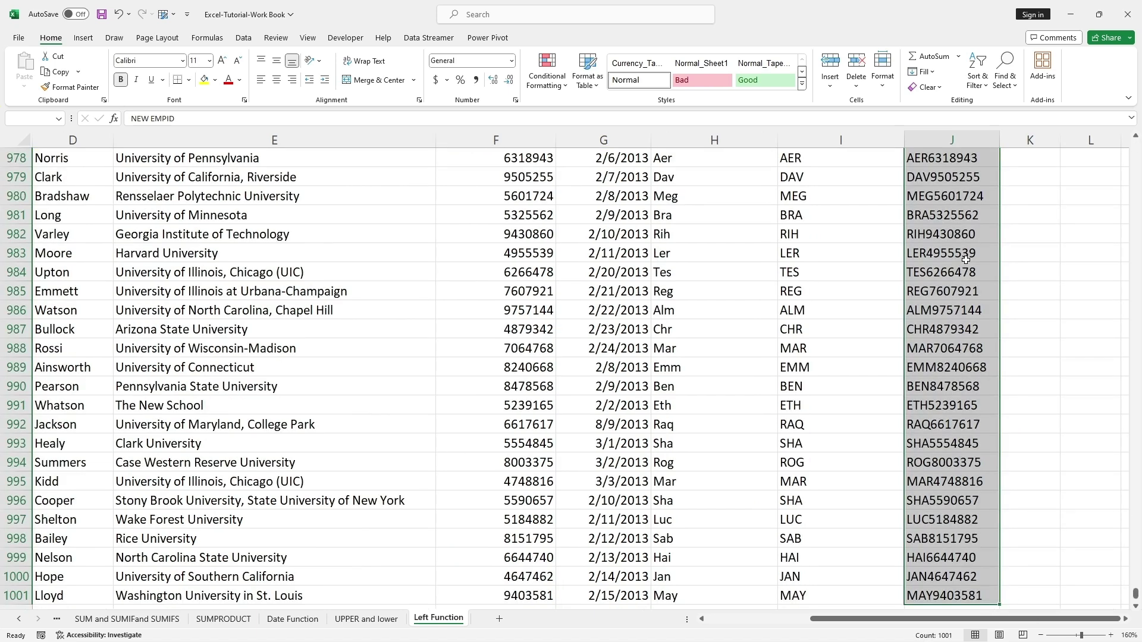
pyautogui.hotkey('ctrl', 'c')
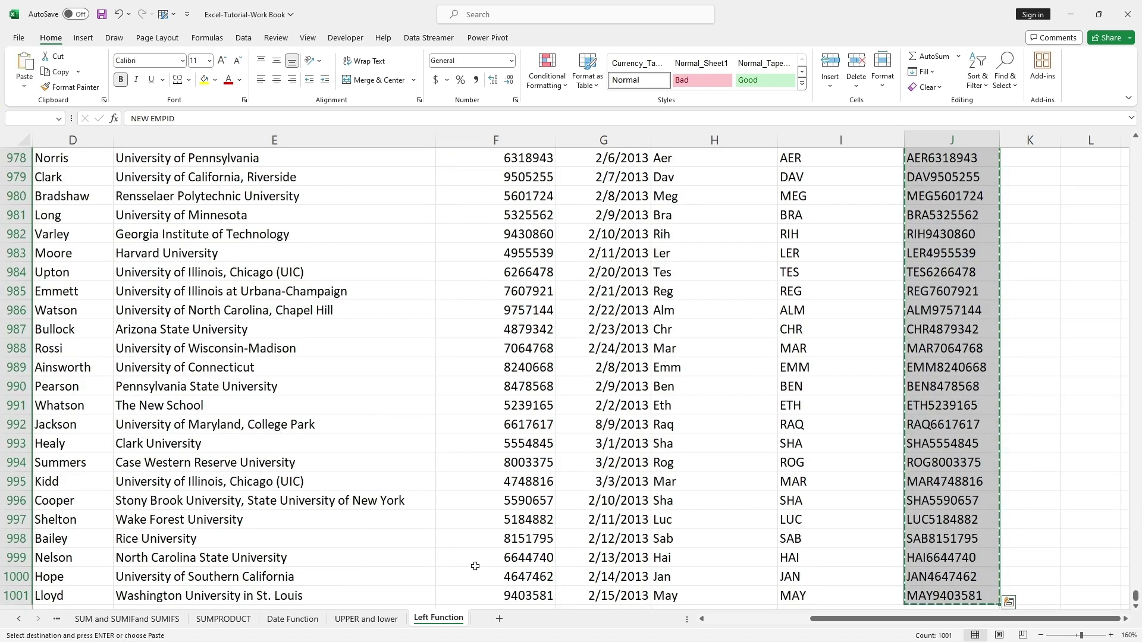
pyautogui.click(499, 618)
pyautogui.click(113, 149)
# Paste the NEW EMPID column into C1 of the new sheet and autofit column C.
pyautogui.hotkey('ctrl', 'v')
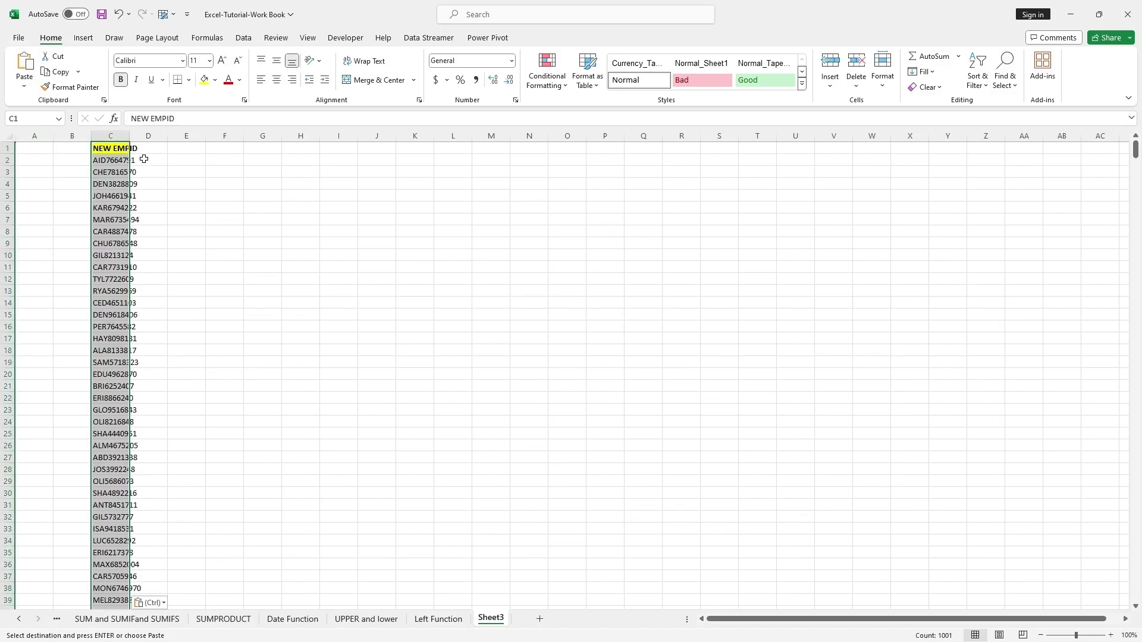
pyautogui.doubleClick(129, 135)
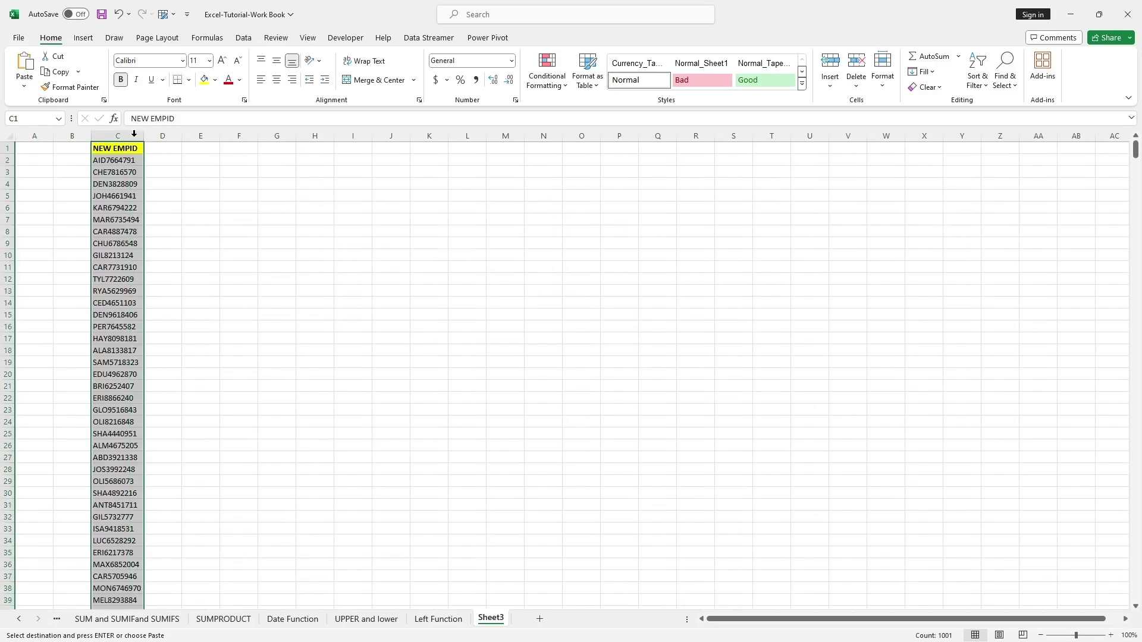
pyautogui.click(439, 618)
pyautogui.scroll(14, 360, 384)
pyautogui.moveTo(812, 615); pyautogui.dragTo(745, 618)
pyautogui.scroll(7, 968, 477)
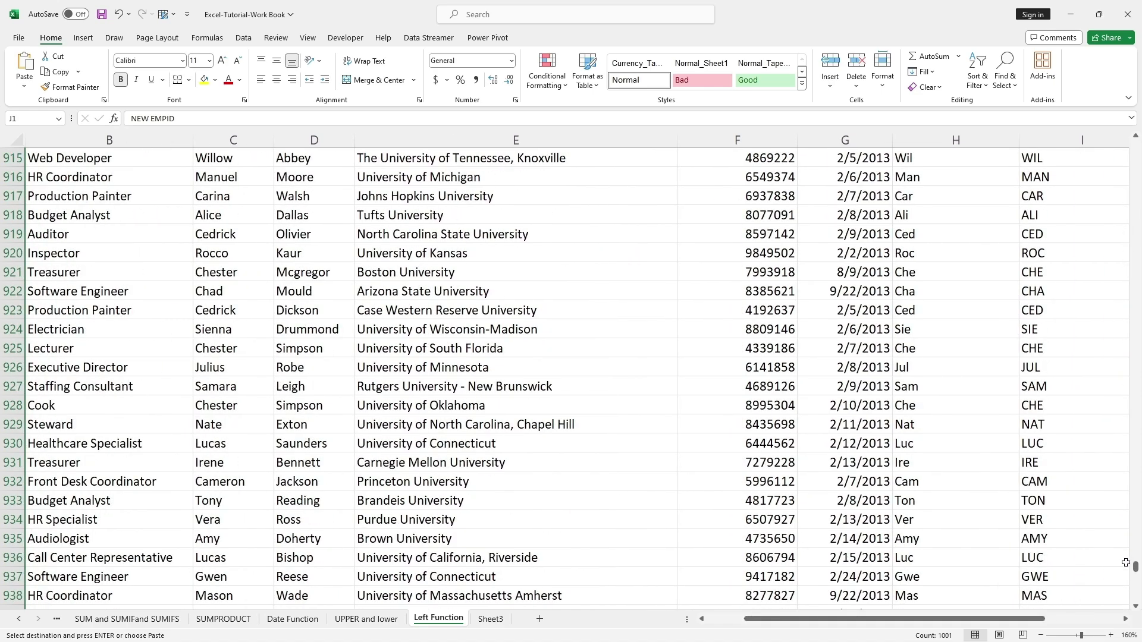
pyautogui.moveTo(1135, 567); pyautogui.dragTo(1136, 146)
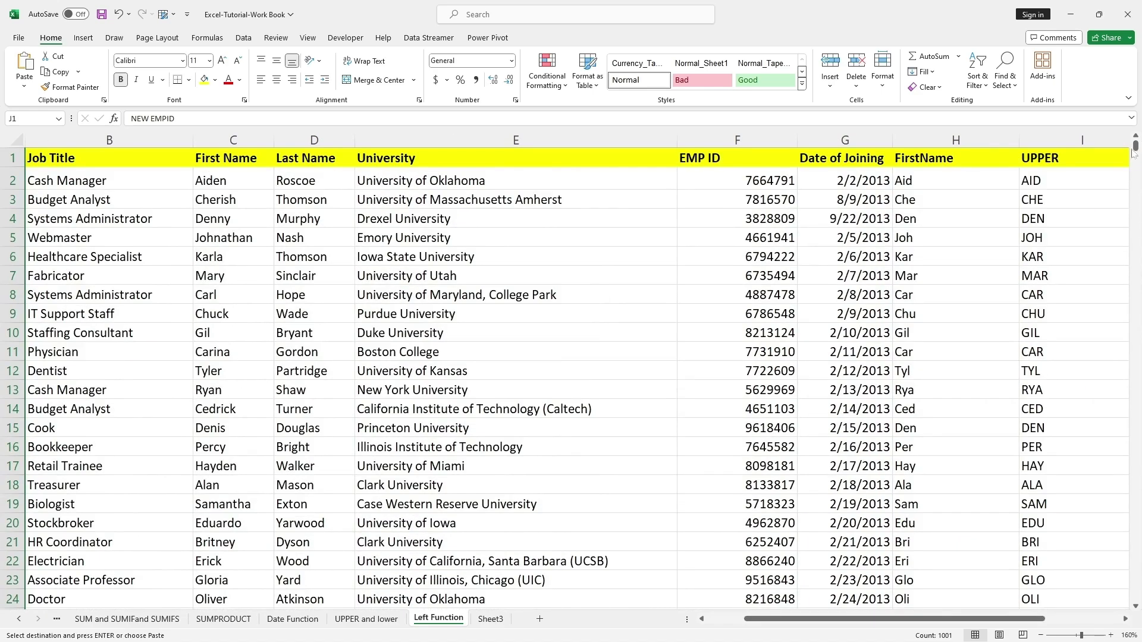
pyautogui.click(844, 314)
# Copy the First Name and Last Name columns to A1 of the new sheet, autofitting column B.
pyautogui.click(218, 159)
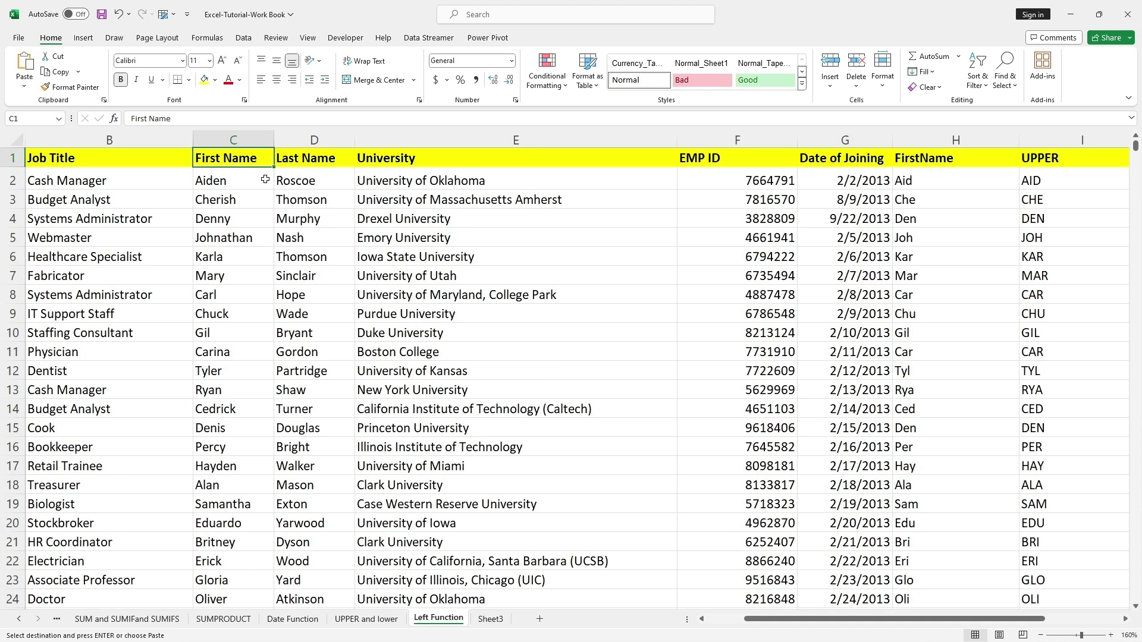
pyautogui.hotkey('ctrl', 'v')
pyautogui.hotkey('ctrl', 'shift', 'Down')
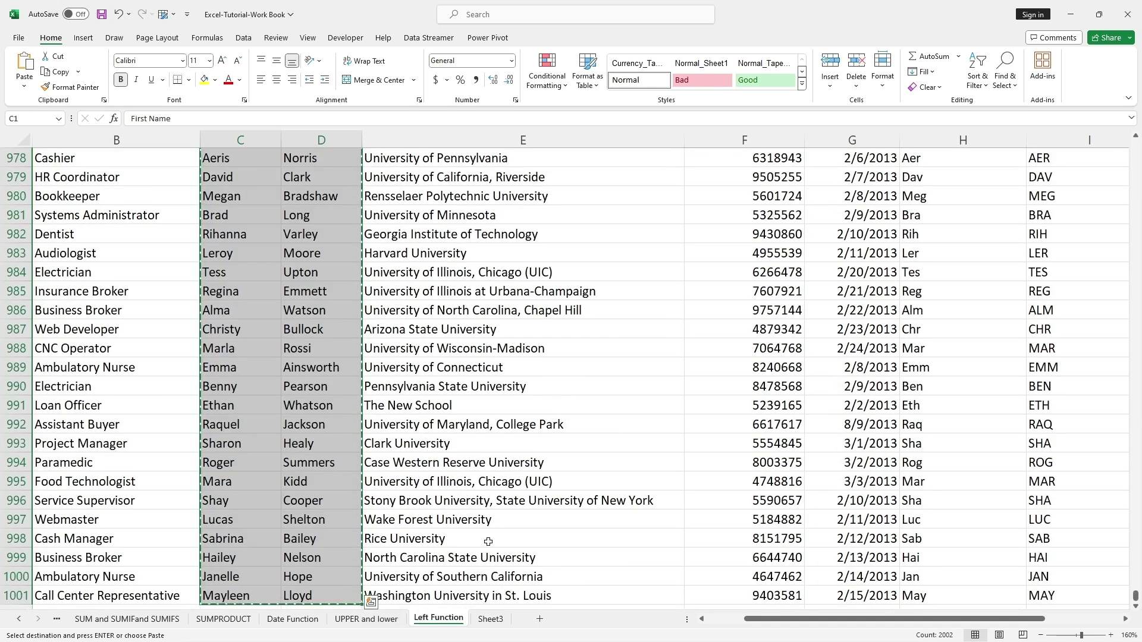
pyautogui.click(490, 619)
pyautogui.click(31, 146)
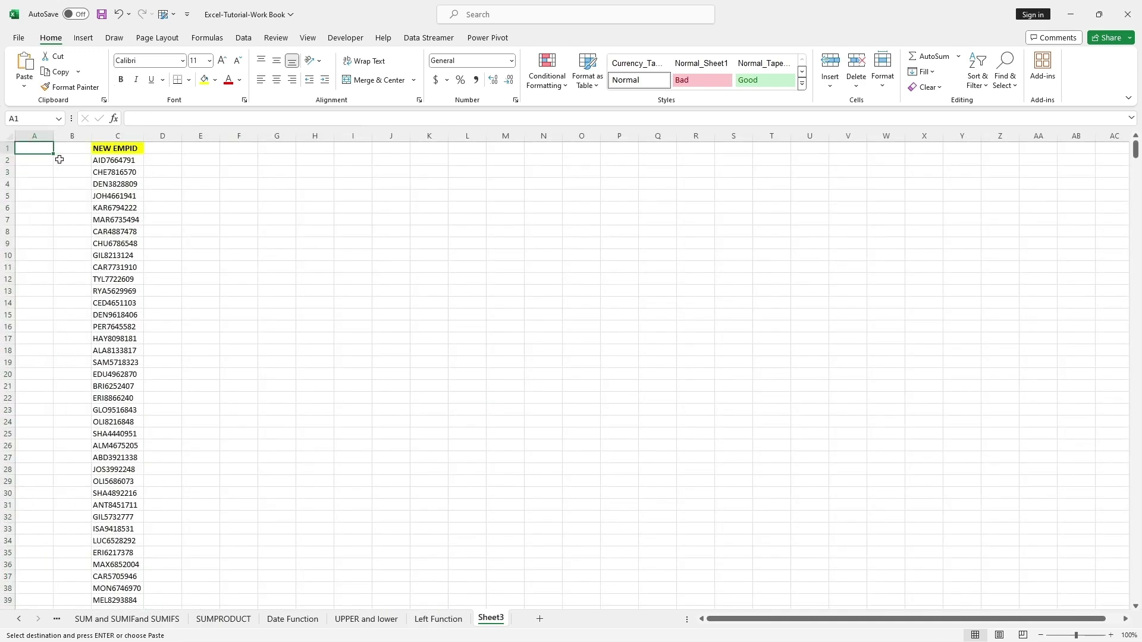
pyautogui.hotkey('ctrl', 'v')
pyautogui.doubleClick(91, 136)
pyautogui.click(171, 230)
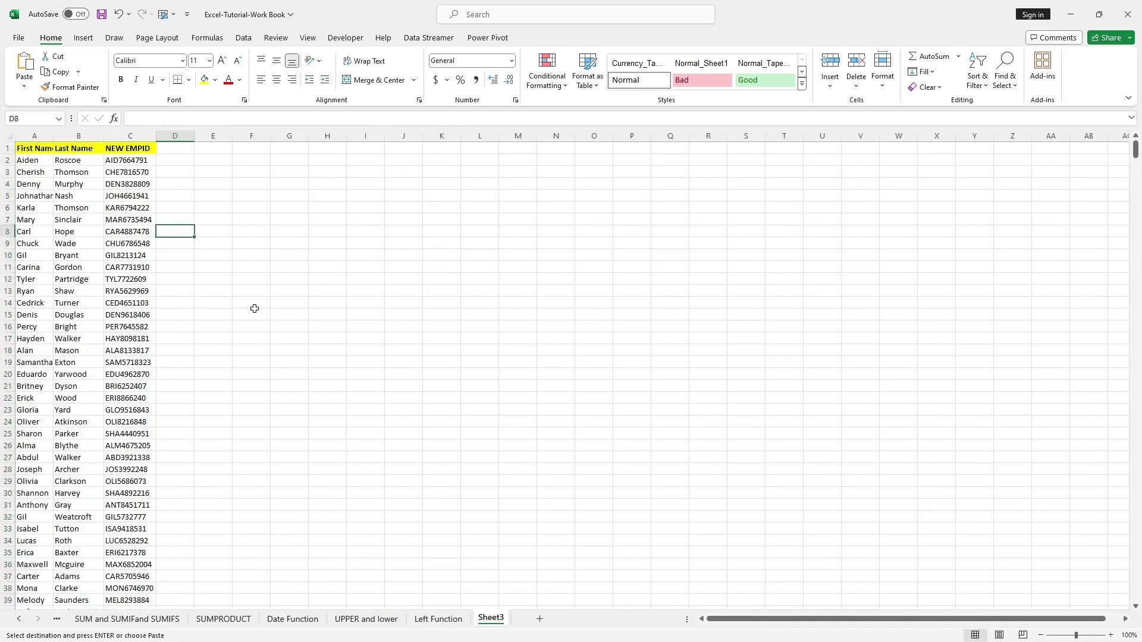
# Autofit column A and rename the sheet to New EMP ID.
pyautogui.scroll(9, 246, 307)
pyautogui.scroll(3, 246, 307)
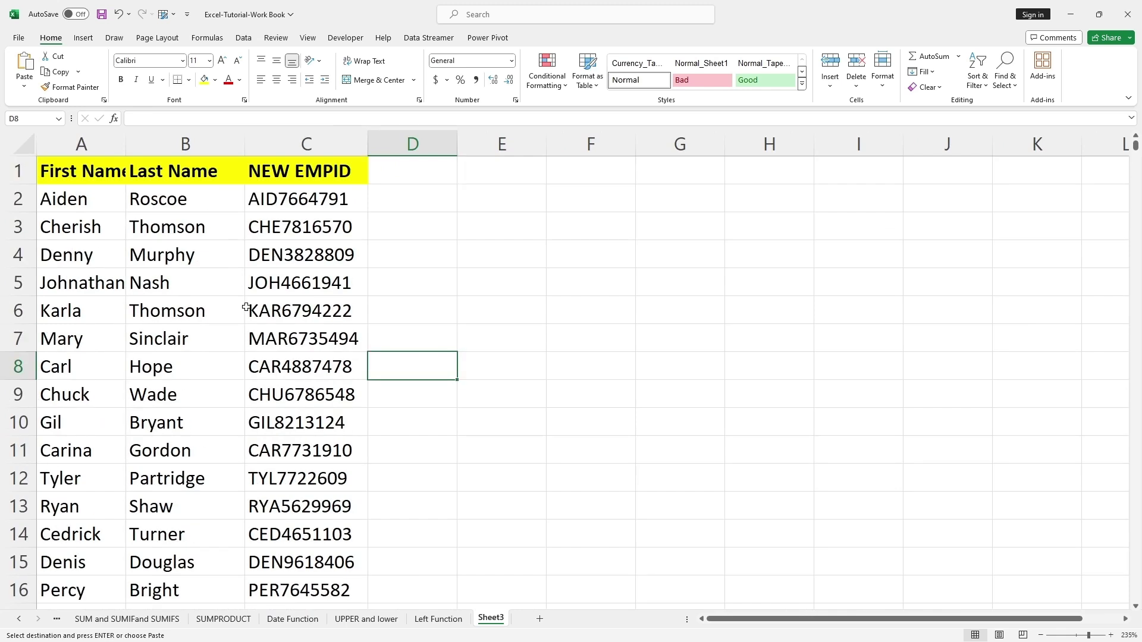
pyautogui.doubleClick(124, 144)
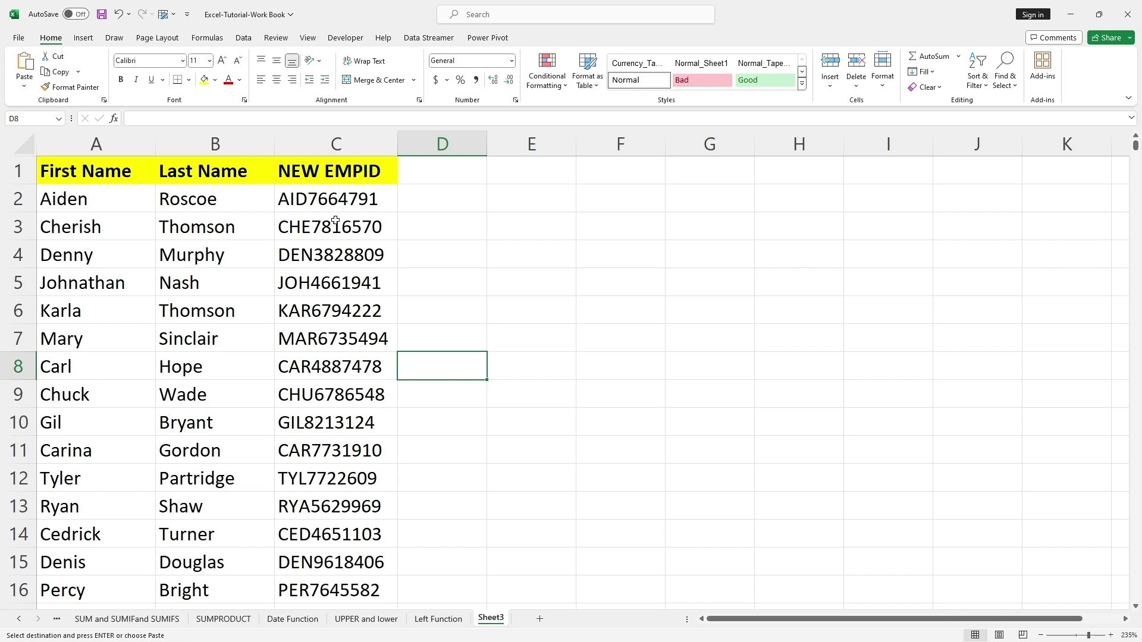
pyautogui.press('Left')
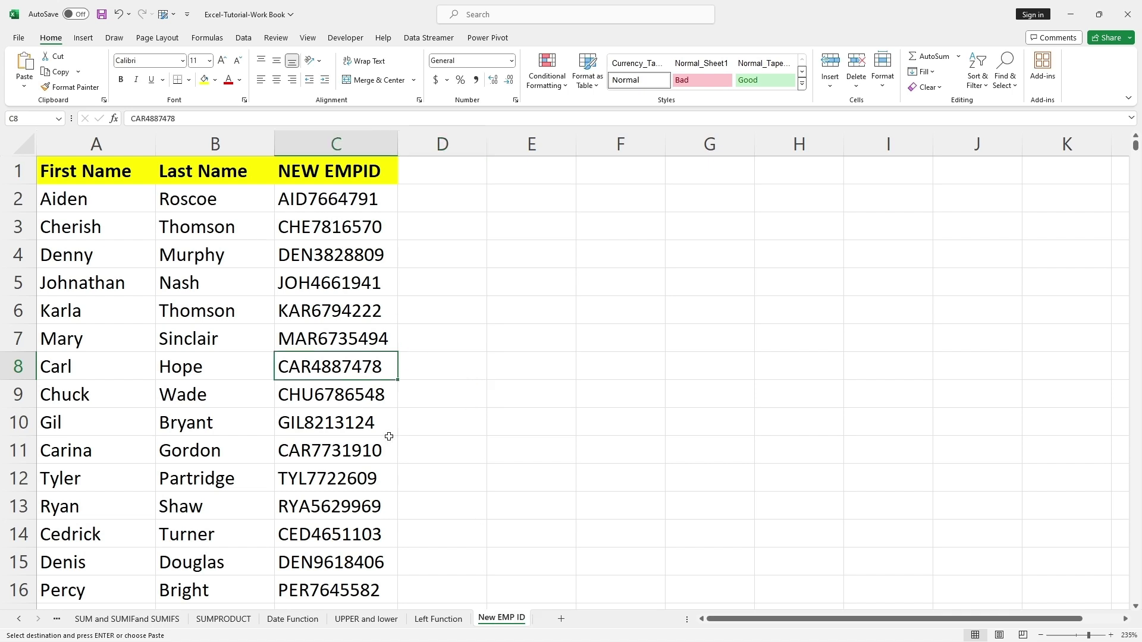